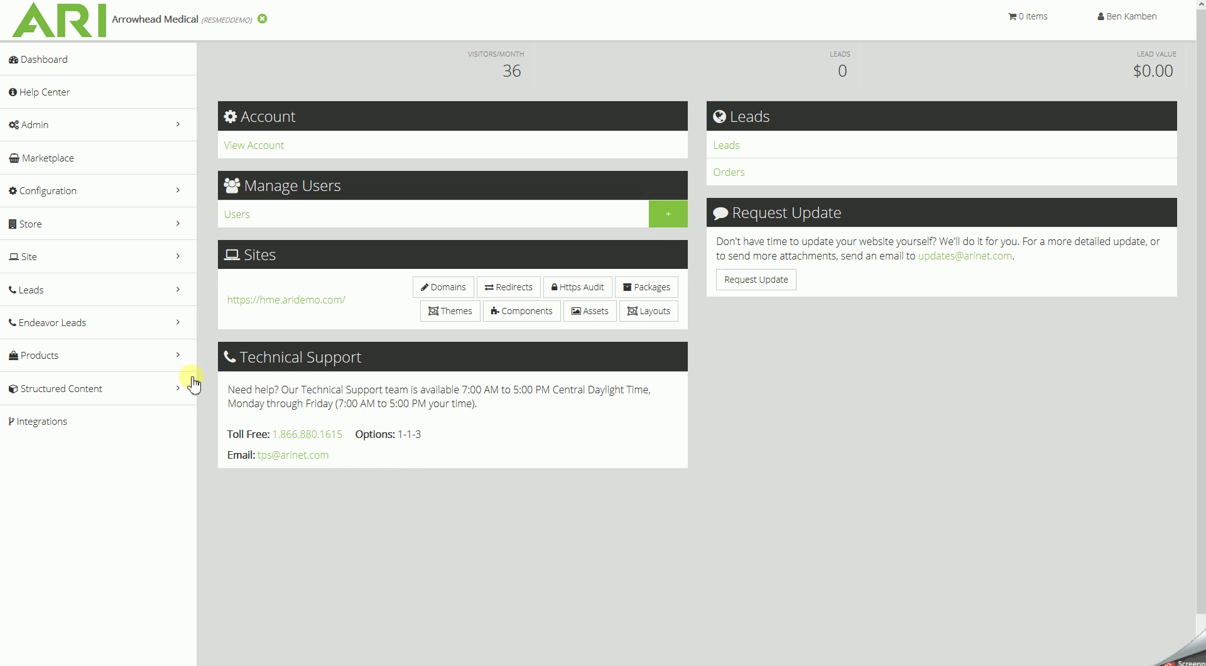
Step: Open the Products flyout in the dashboard's left sidebar
{"action": "left_click", "coordinate": [139, 357]}
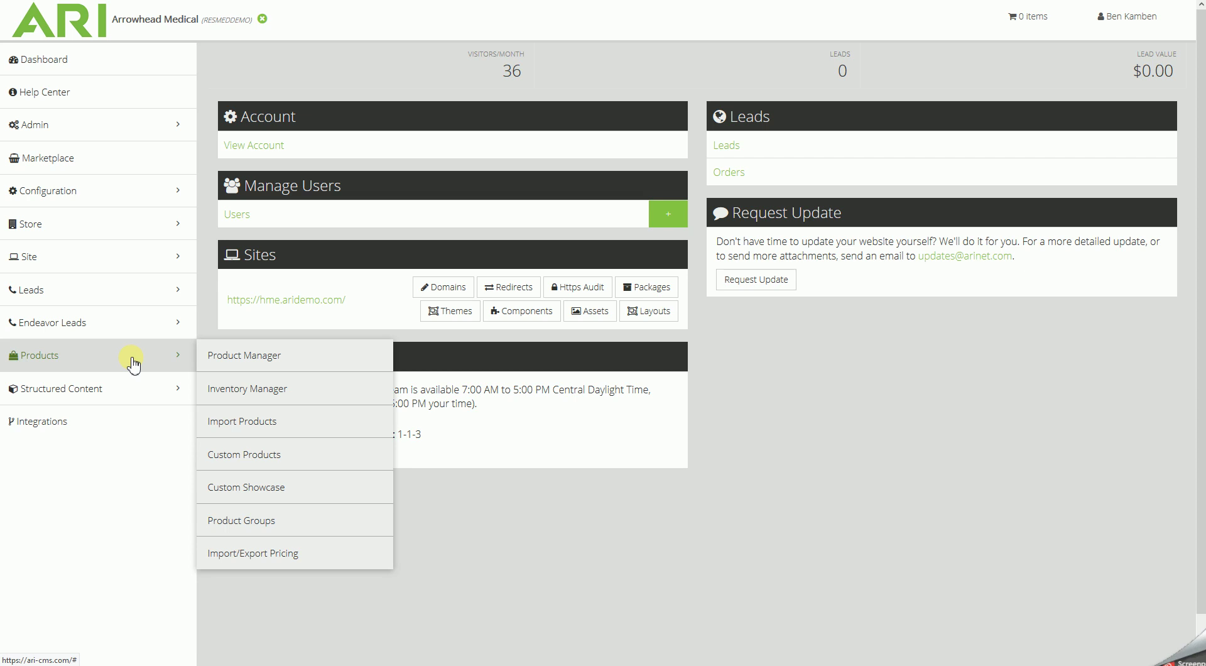
Step: Open Product Manager and filter the ecommerce catalog to Drive Medical - Home Medical Equipment
{"action": "left_click", "coordinate": [267, 356]}
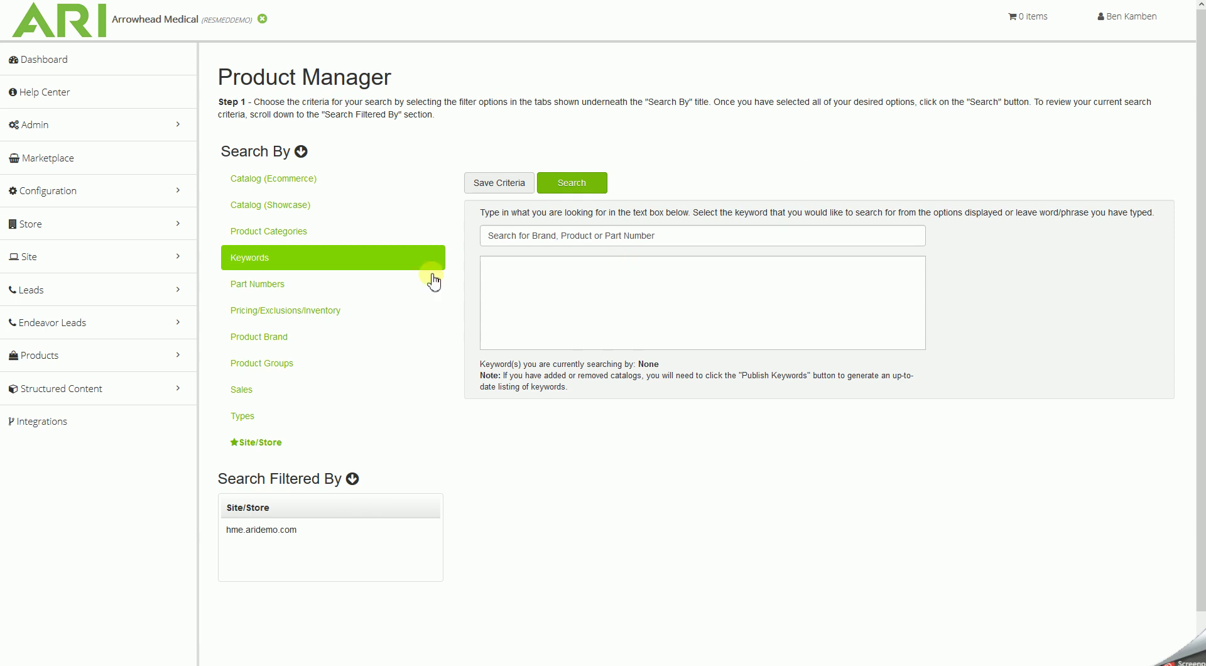
{"action": "left_click", "coordinate": [303, 184]}
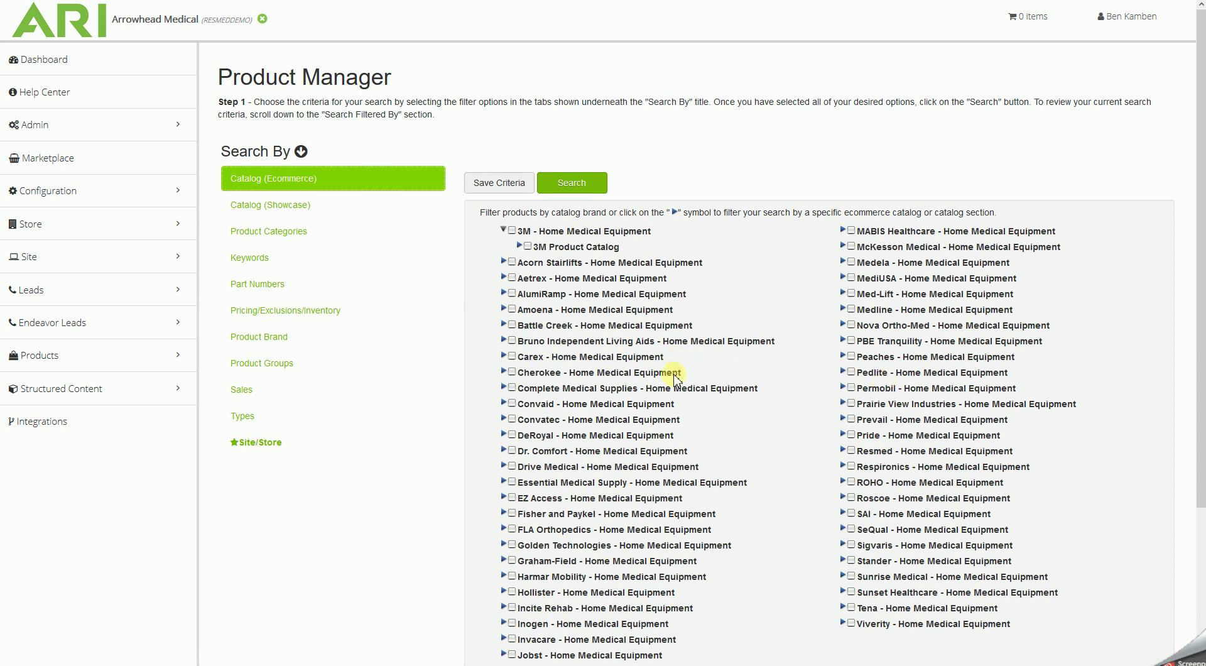
{"action": "scroll", "coordinate": [675, 371], "scroll_direction": "down", "scroll_amount": 1}
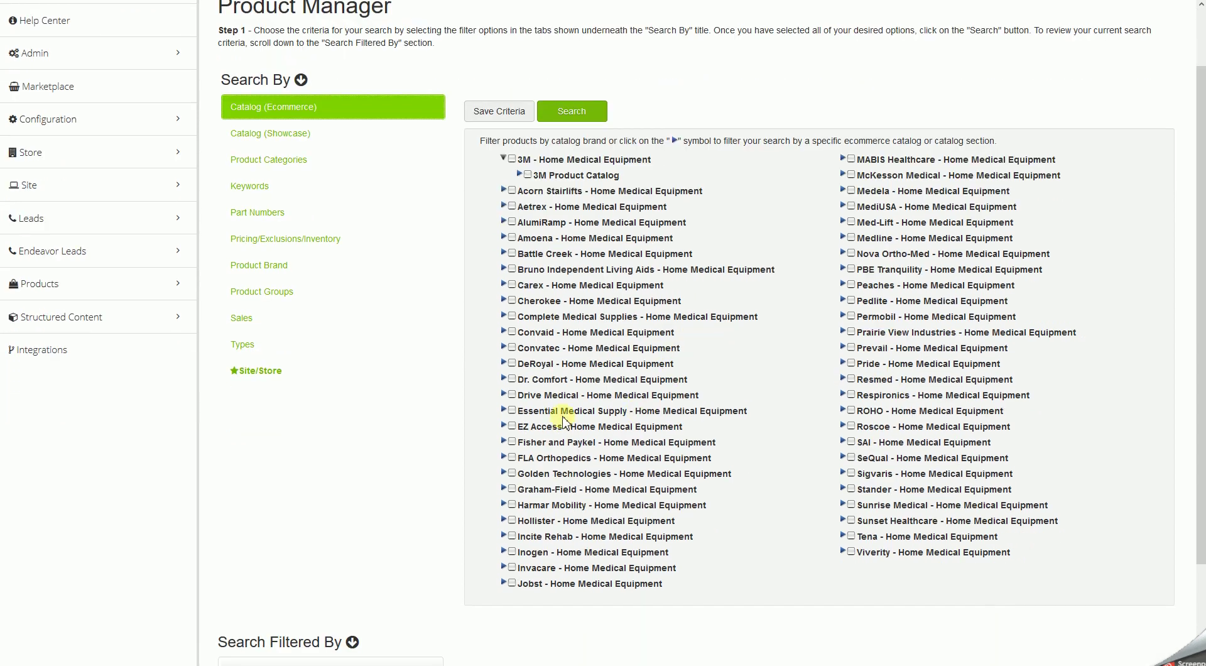
{"action": "left_click", "coordinate": [512, 395]}
Step: Add the MAP Pricing filter from Pricing/Exclusions/Inventory and run the Drive Medical search
{"action": "left_click", "coordinate": [265, 245]}
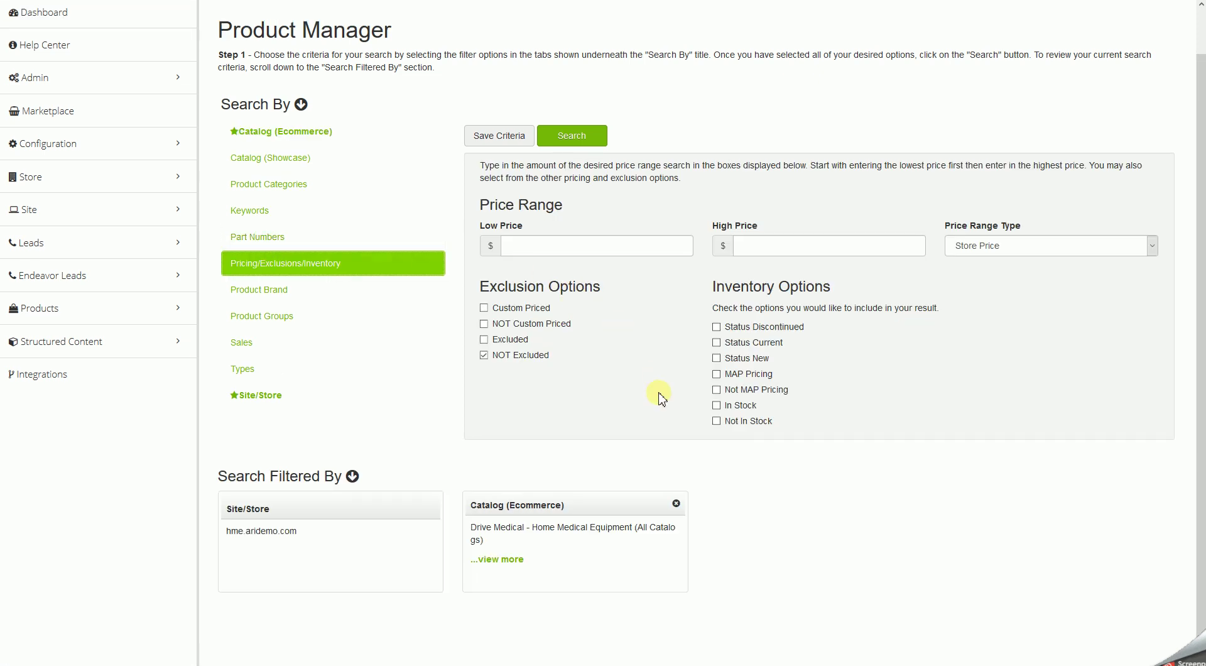
{"action": "left_click", "coordinate": [716, 374]}
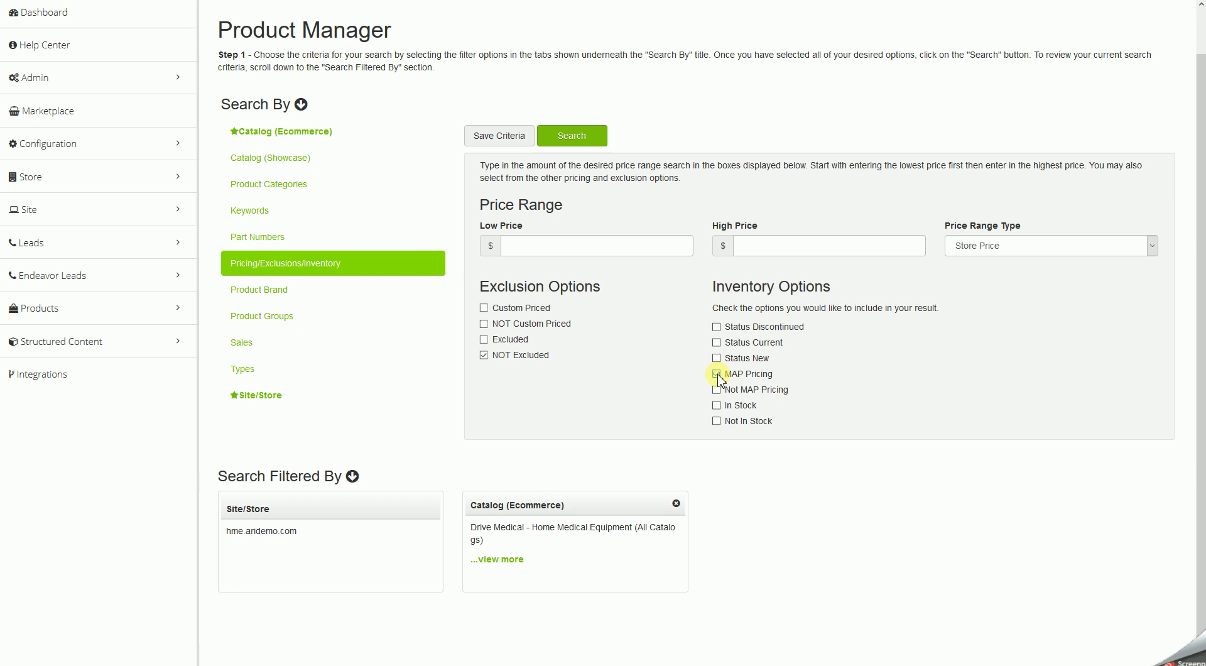
{"action": "left_click", "coordinate": [576, 138]}
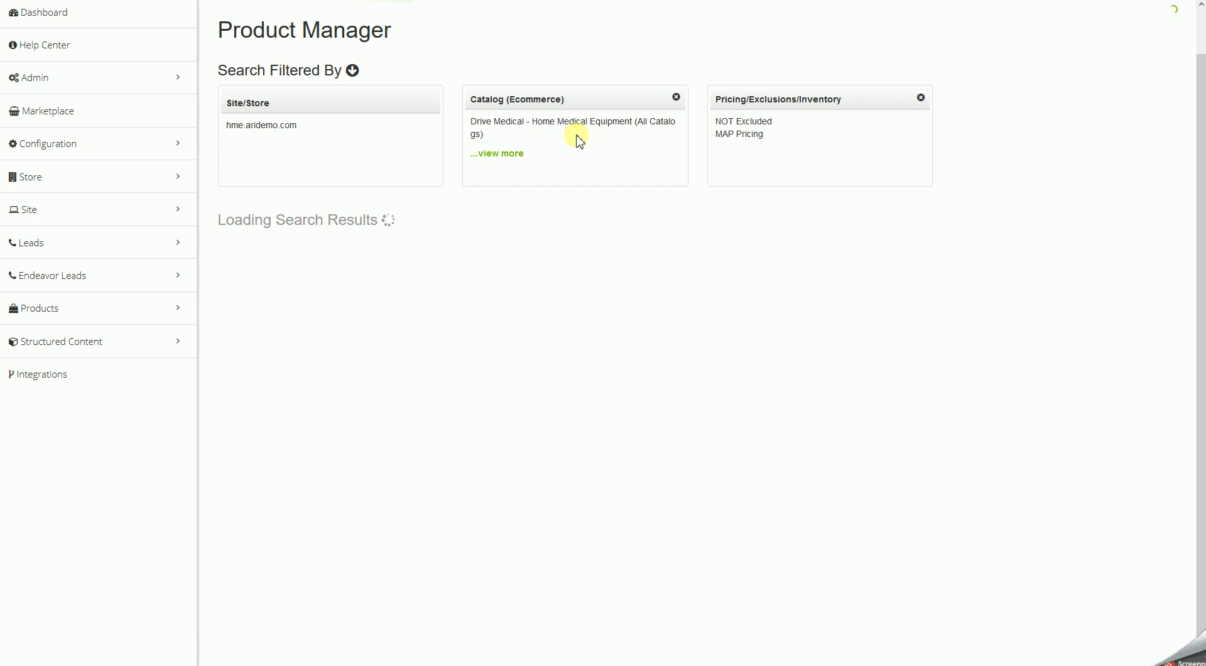
Step: Scroll through the 36 MAP-priced Drive Medical products in the search results
{"action": "scroll", "coordinate": [579, 142], "scroll_direction": "up", "scroll_amount": 1}
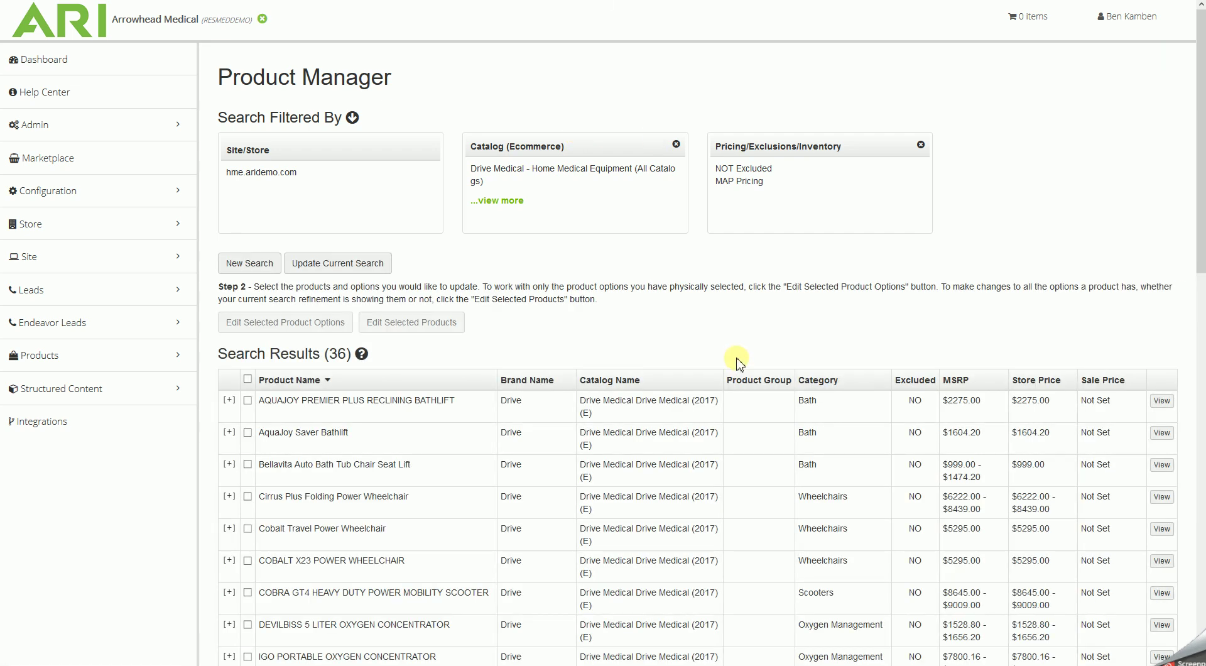
{"action": "scroll", "coordinate": [739, 362], "scroll_direction": "down", "scroll_amount": 1}
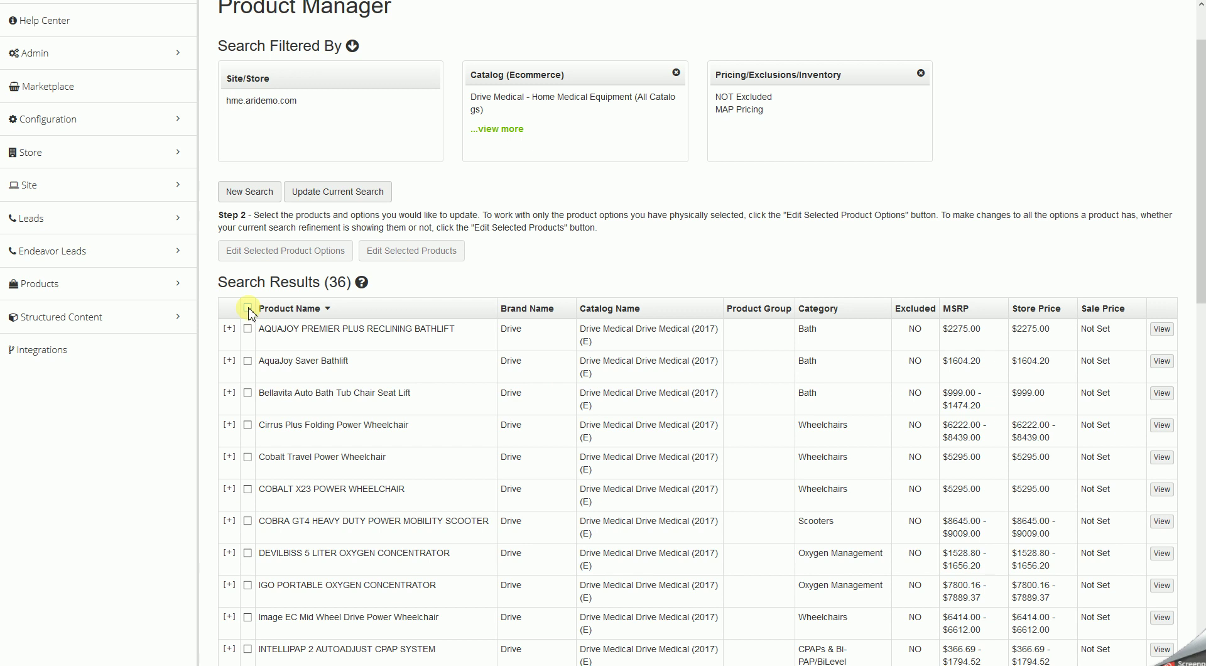
Step: Select all results and give them a fixed $.01 store list price, overwriting previous fixed prices
{"action": "left_click", "coordinate": [248, 308]}
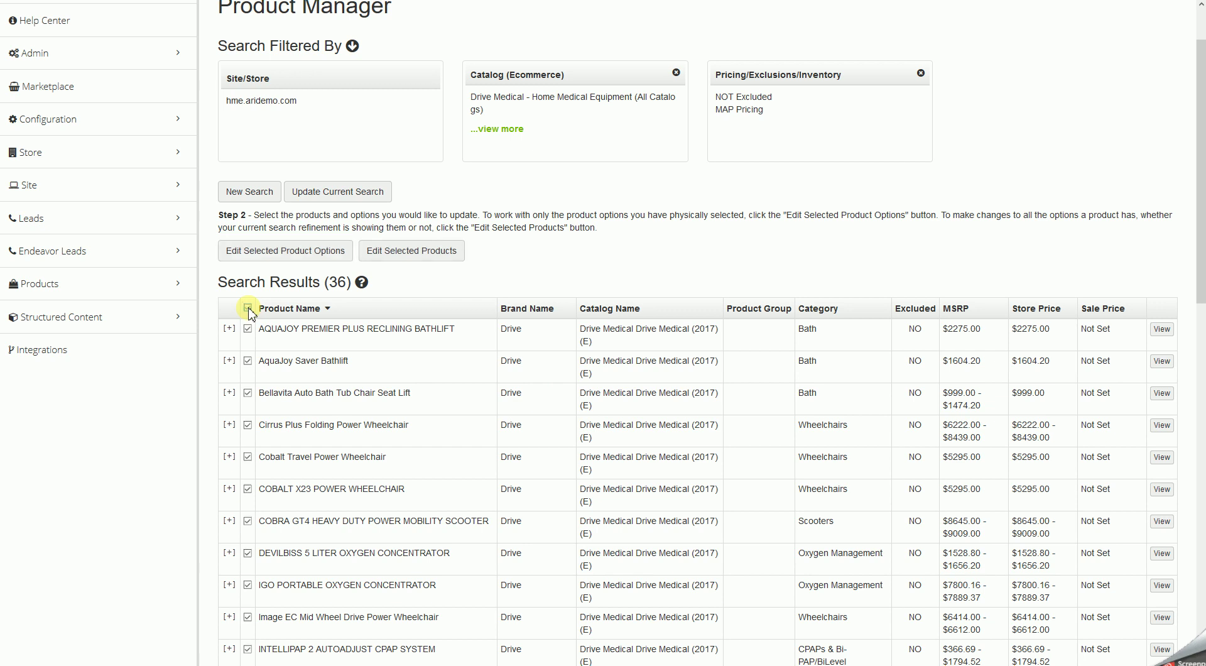
{"action": "left_click", "coordinate": [279, 255]}
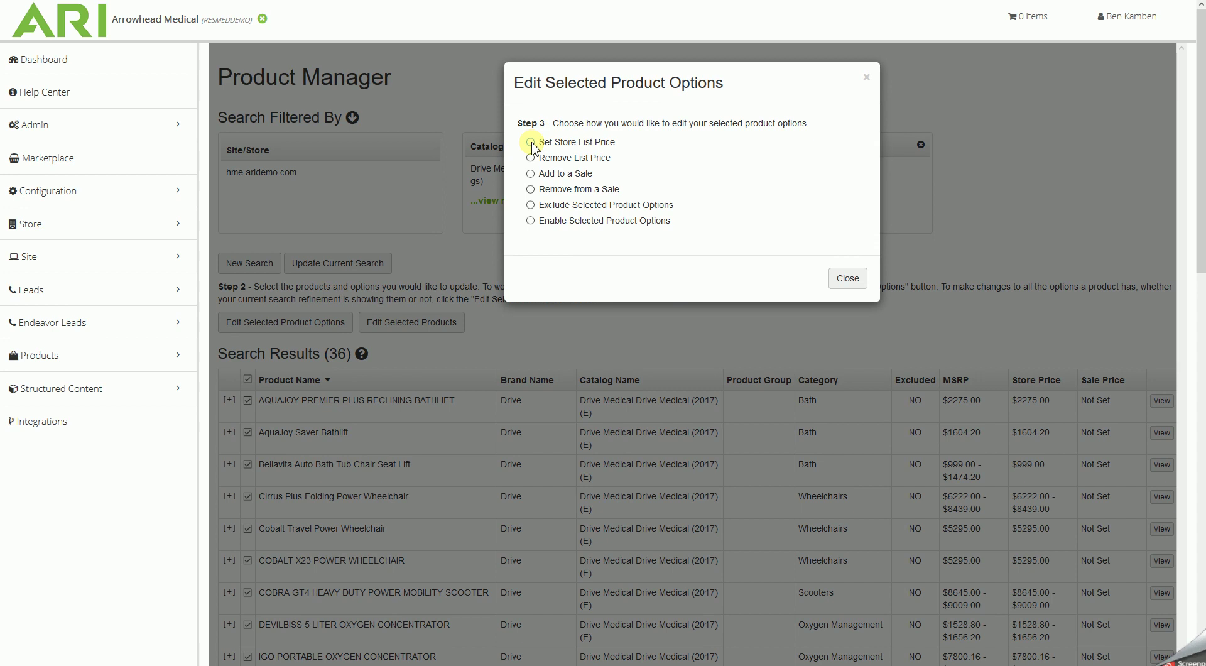
{"action": "left_click", "coordinate": [531, 143]}
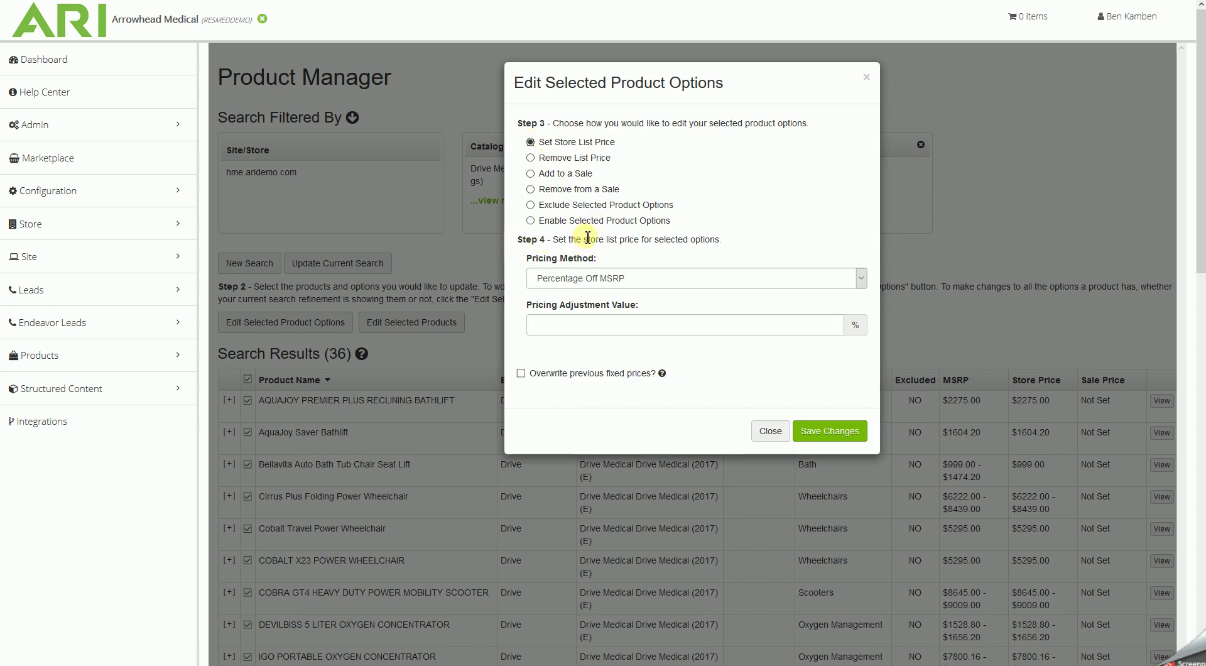
{"action": "left_click", "coordinate": [859, 278]}
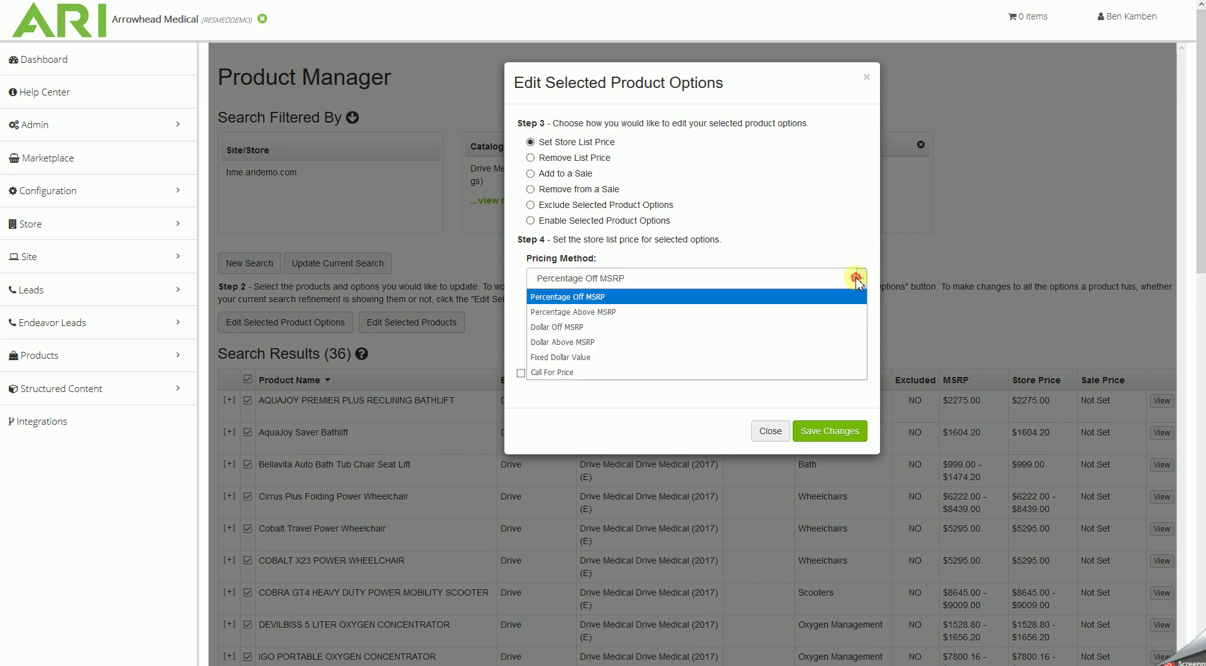
{"action": "left_click", "coordinate": [614, 358]}
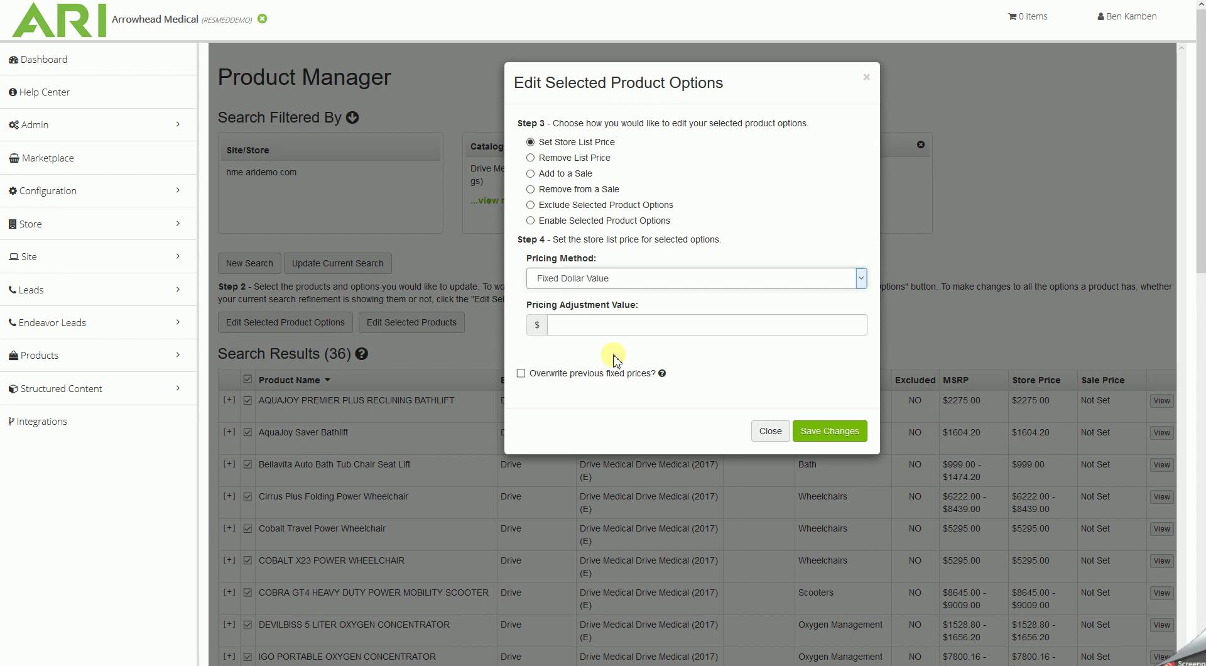
{"action": "left_click", "coordinate": [573, 325]}
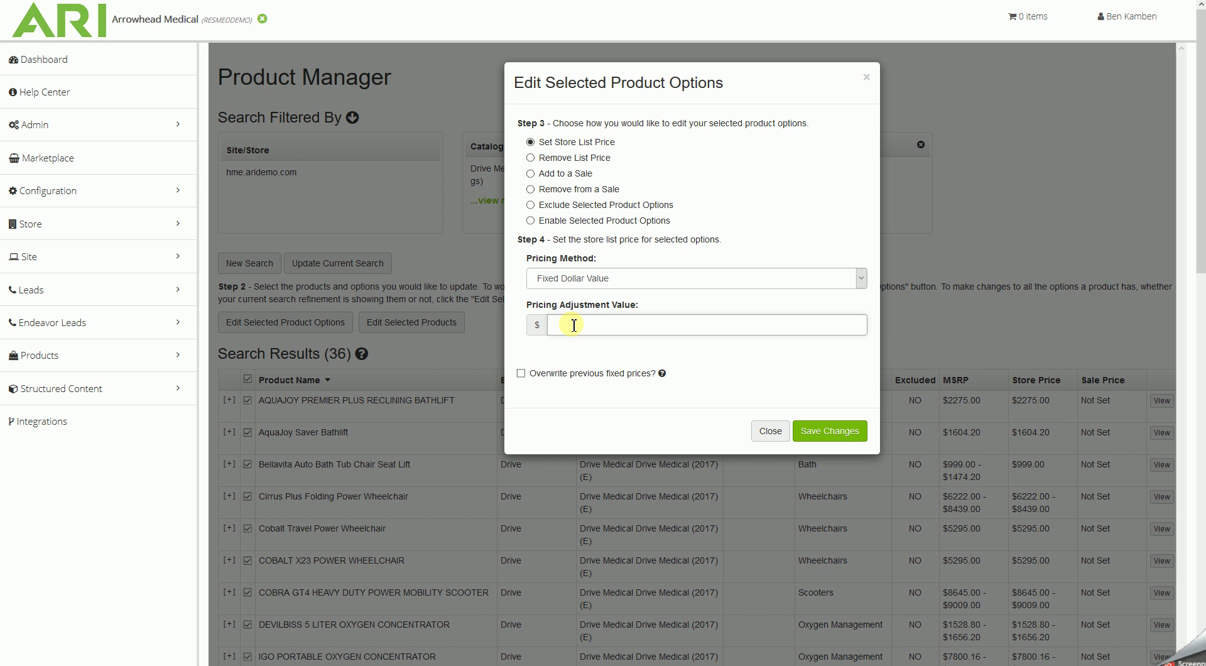
{"action": "type", "text": ".01"}
{"action": "left_click", "coordinate": [520, 374]}
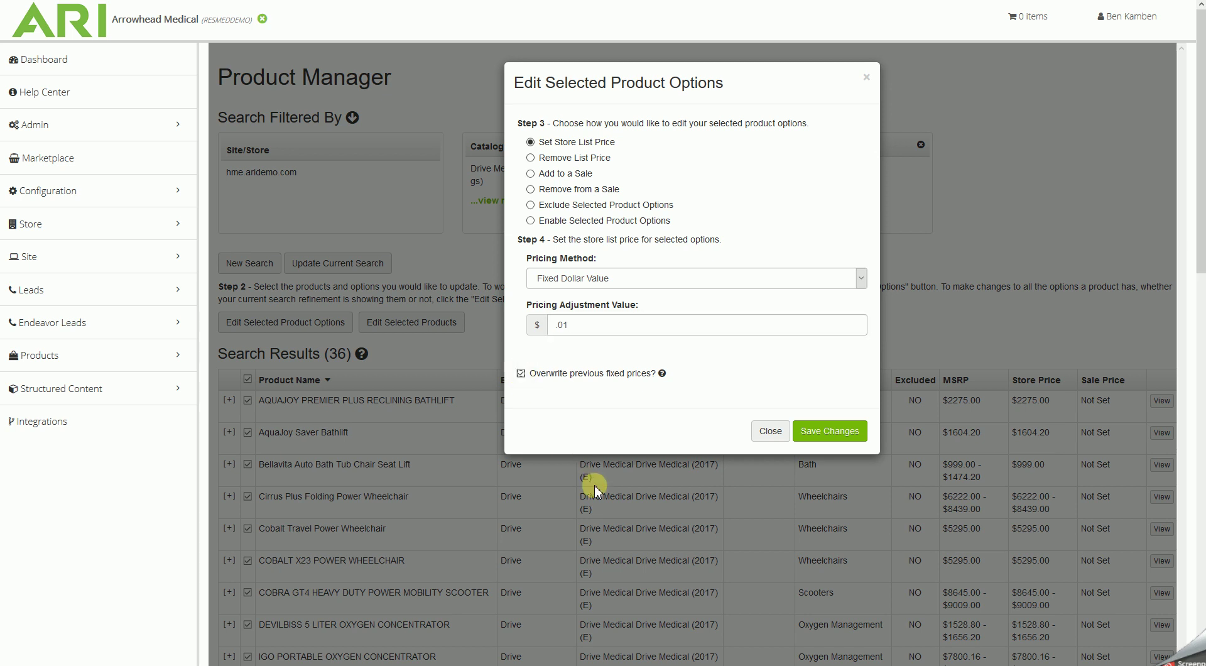
{"action": "left_click", "coordinate": [842, 433]}
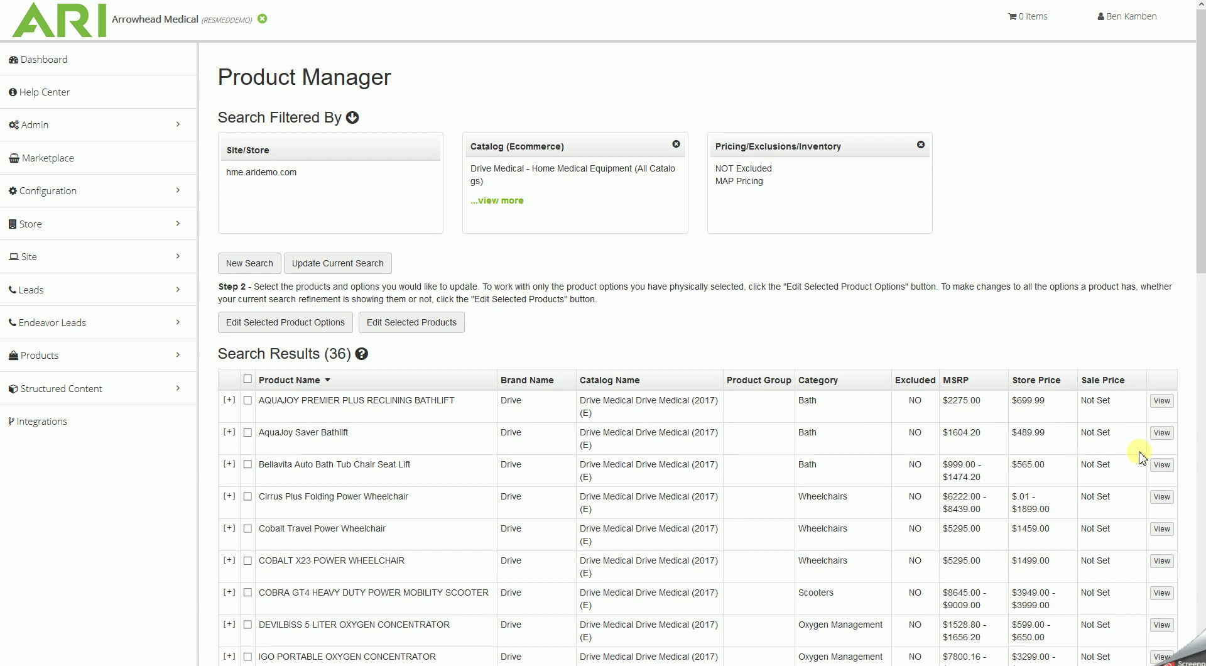
Step: Review the updated store prices, e.g. Cirrus Plus Folding Power Wheelchair at $.01 - $1899.00
{"action": "scroll", "coordinate": [1141, 457], "scroll_direction": "down", "scroll_amount": 2}
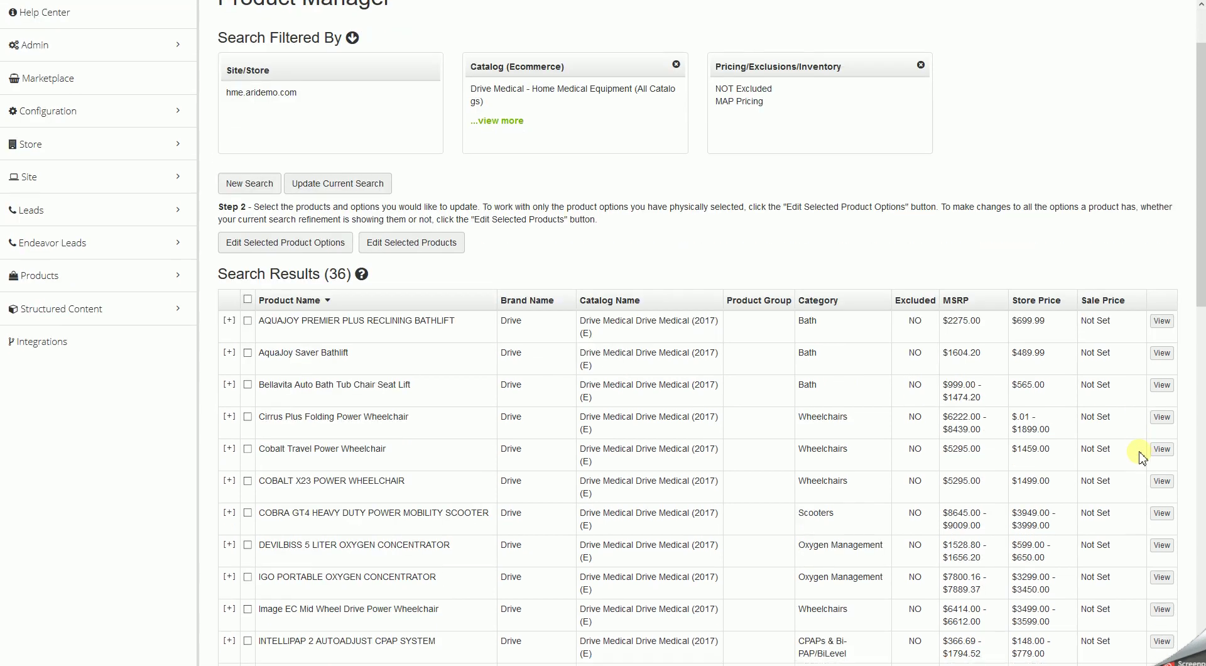
{"action": "scroll", "coordinate": [1141, 457], "scroll_direction": "up", "scroll_amount": 2}
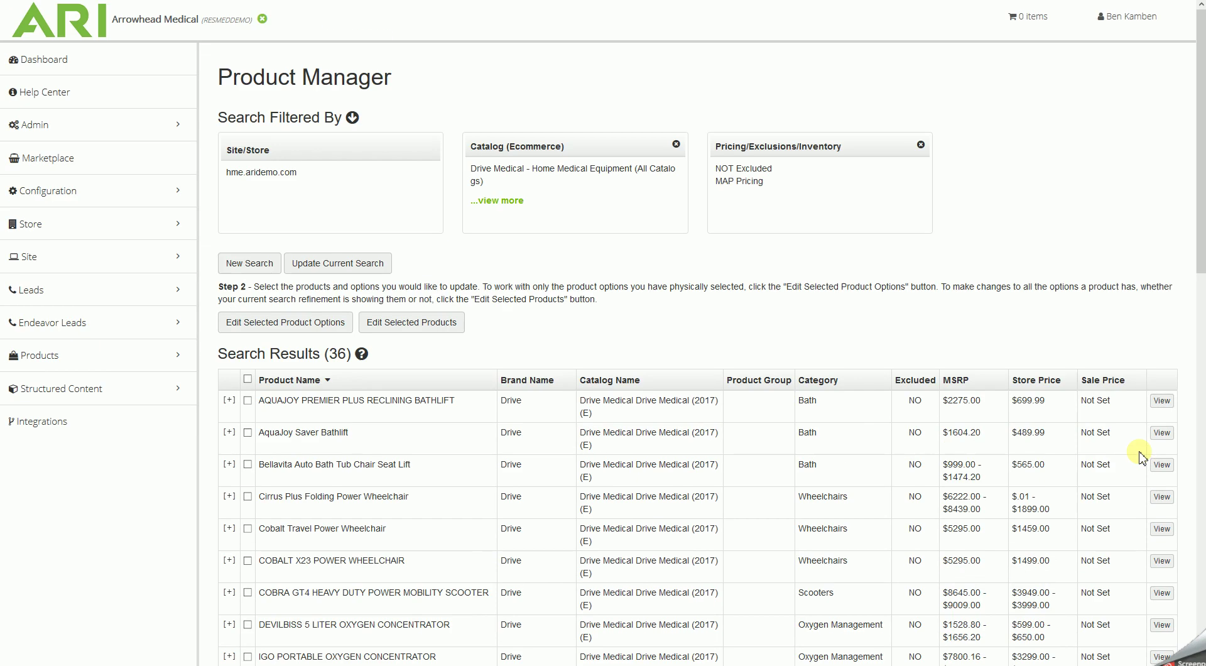
{"action": "left_click", "coordinate": [1125, 25]}
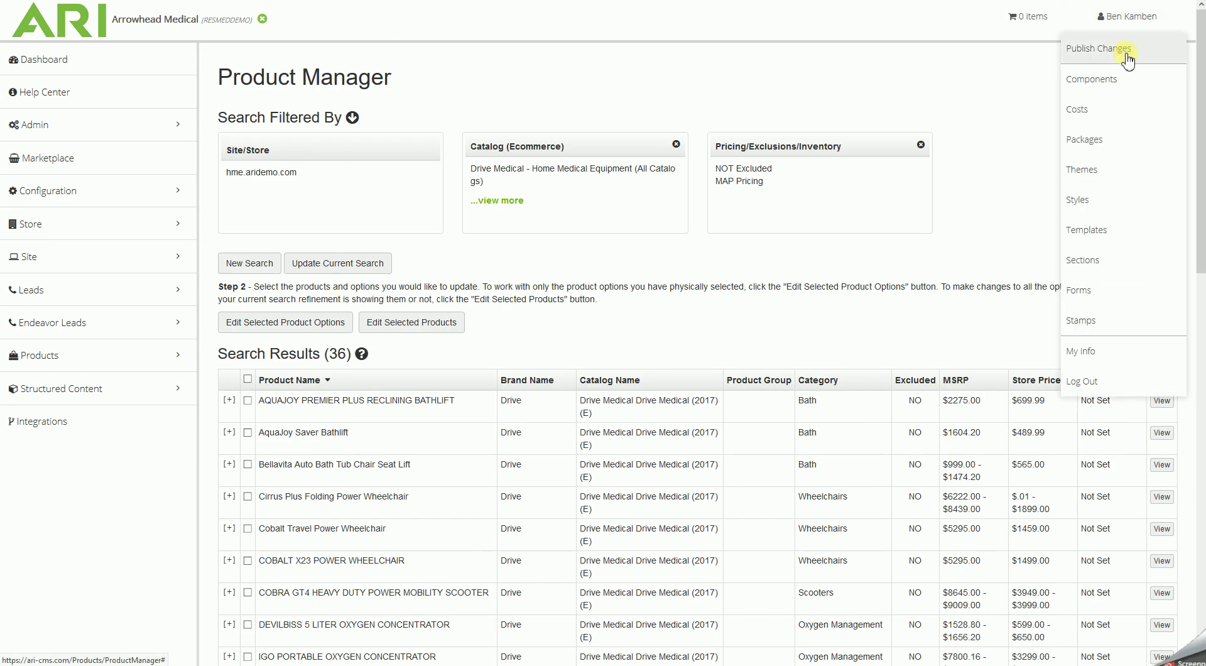
{"action": "left_click", "coordinate": [1128, 19]}
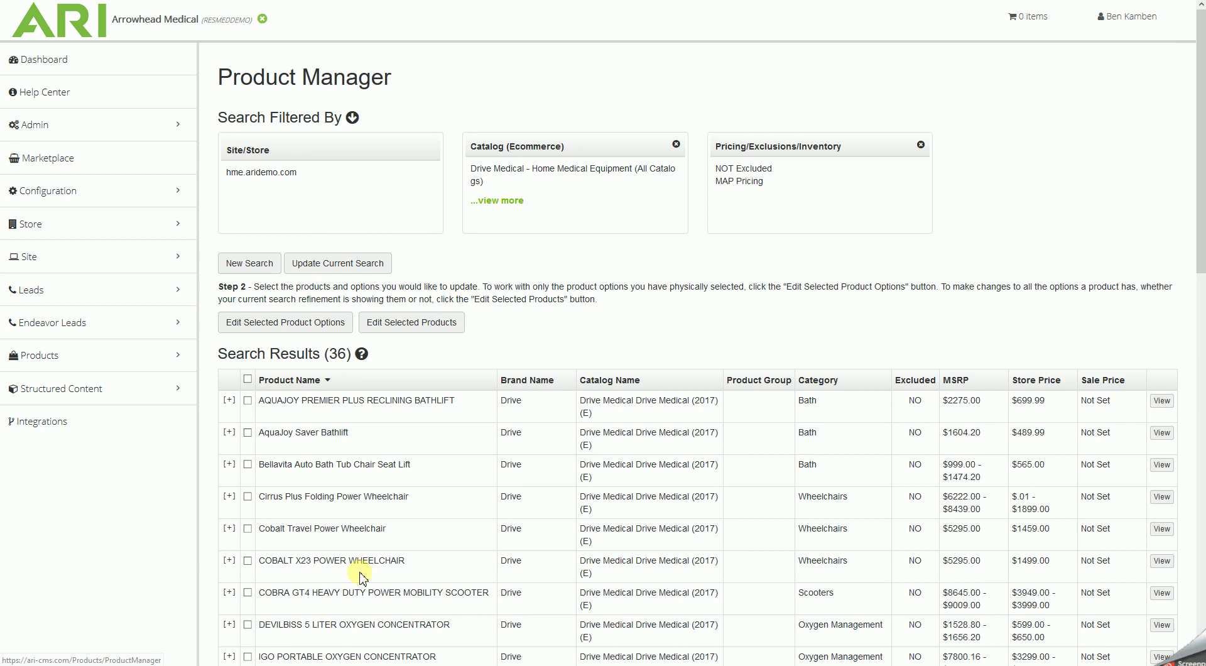
{"action": "scroll", "coordinate": [391, 450], "scroll_direction": "down", "scroll_amount": 1}
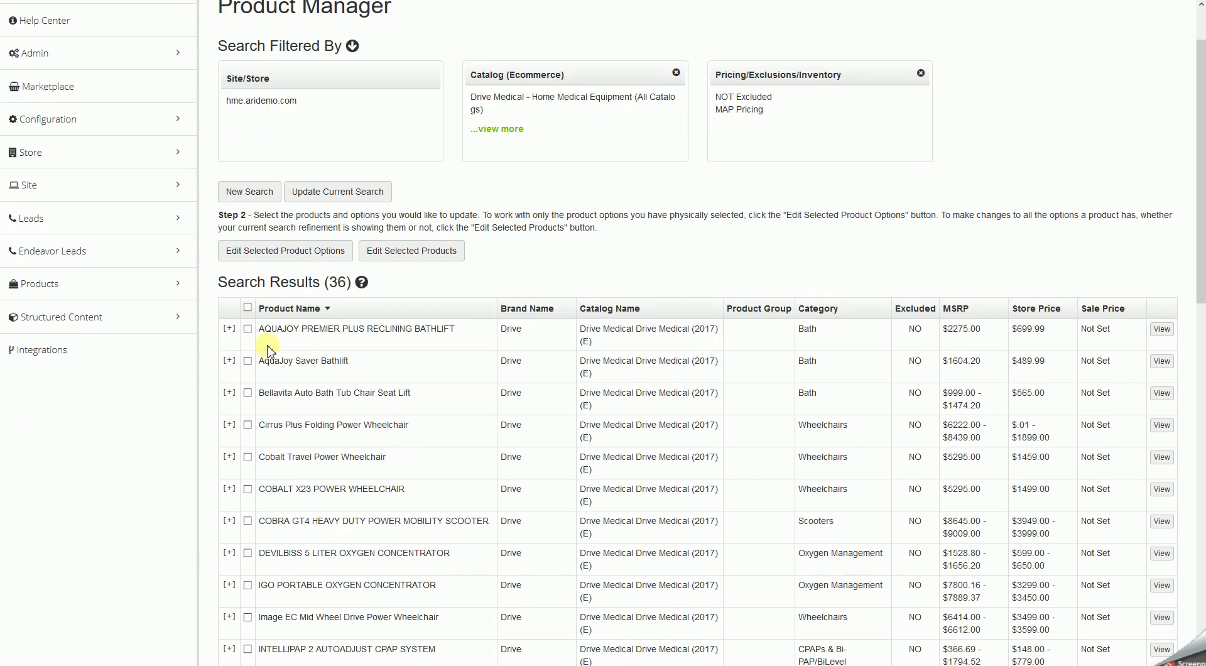
{"action": "left_click", "coordinate": [229, 327]}
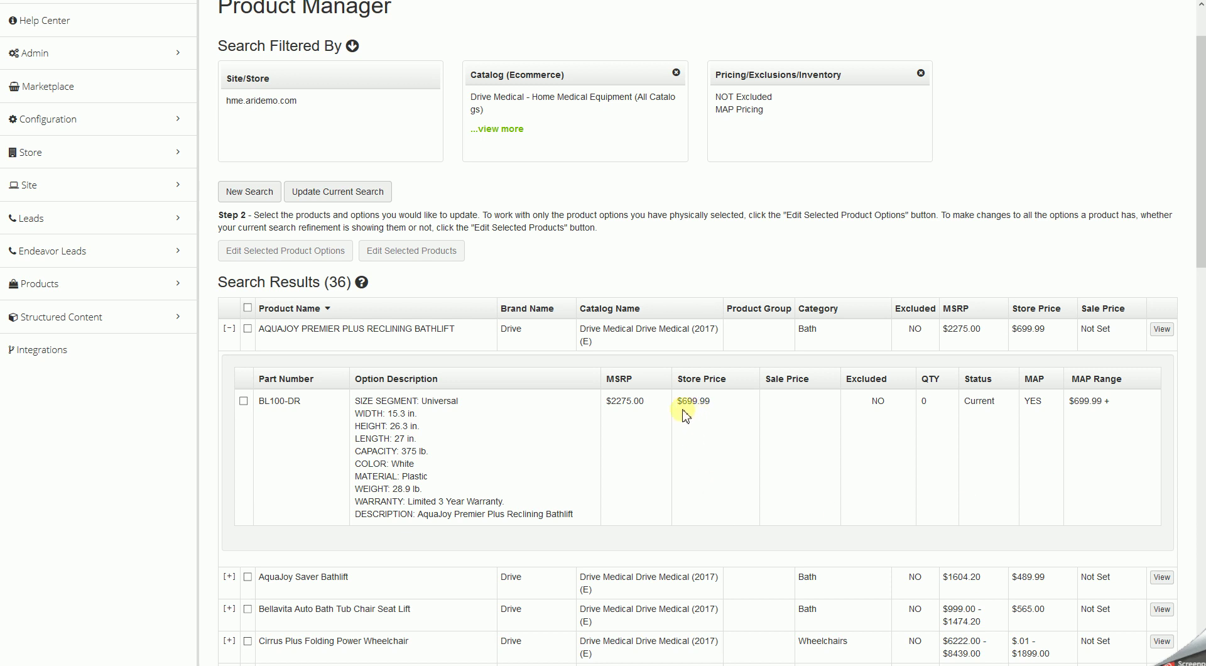
{"action": "left_click", "coordinate": [706, 401]}
{"action": "double_click", "coordinate": [702, 402]}
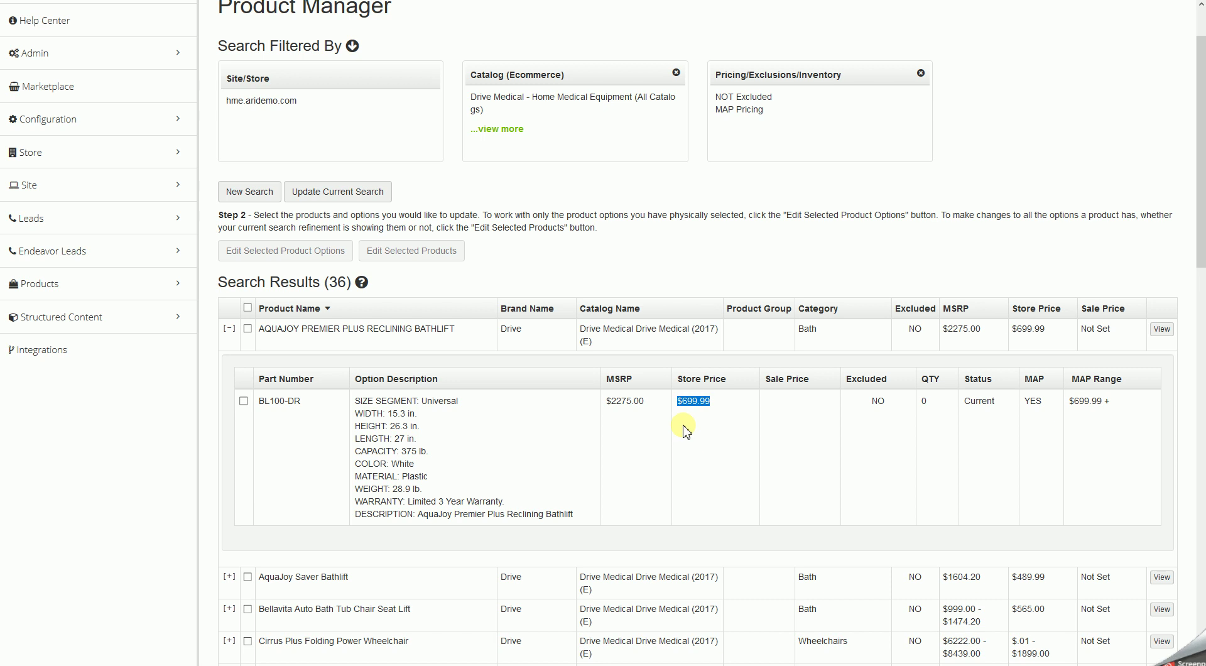
{"action": "left_click", "coordinate": [681, 261]}
{"action": "scroll", "coordinate": [546, 477], "scroll_direction": "up", "scroll_amount": 1}
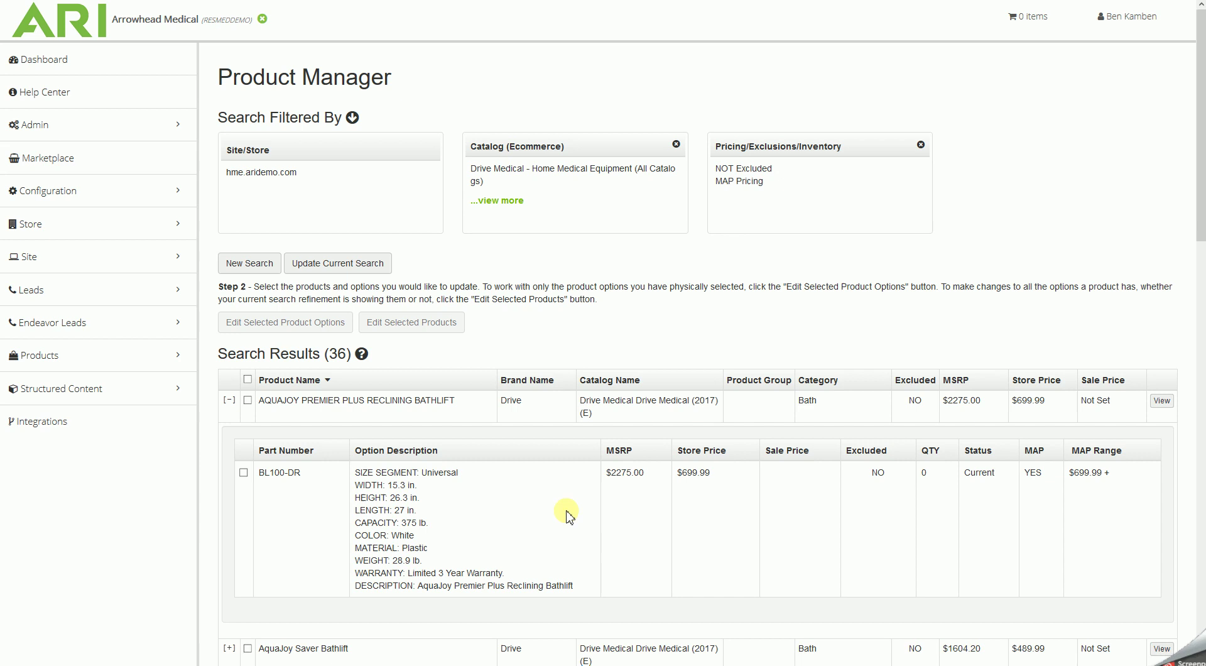
Step: Collapse the AquaJoy Premier option details and publish the saved price changes from the account menu
{"action": "left_click", "coordinate": [229, 400]}
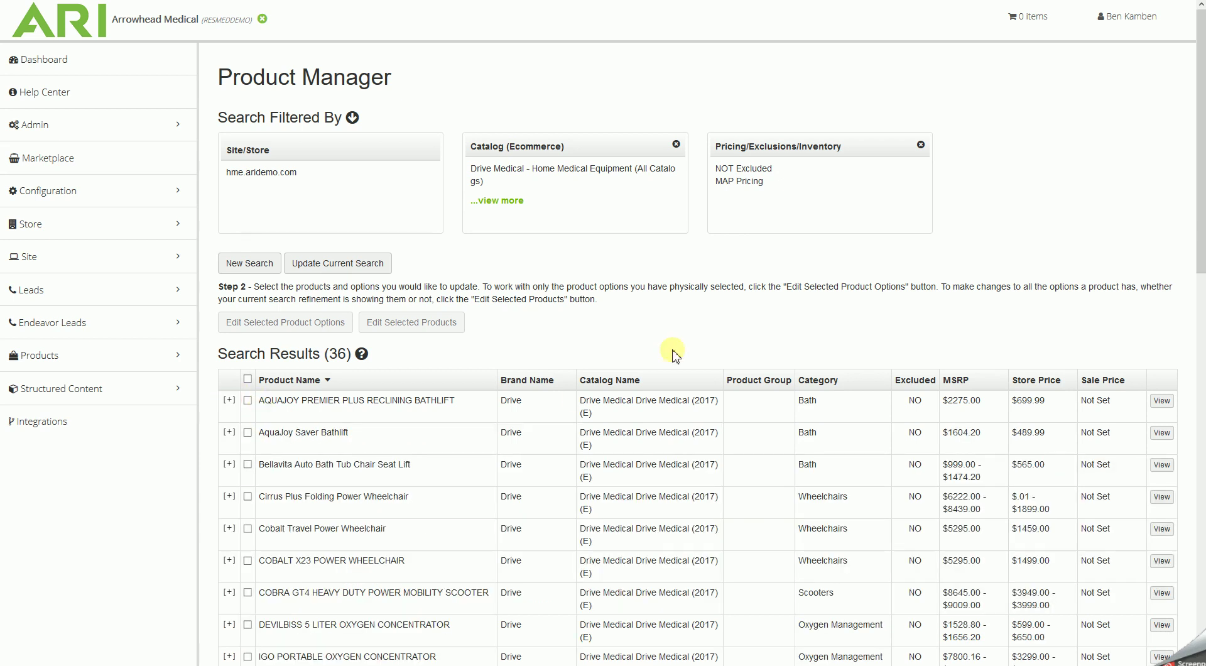
{"action": "left_click", "coordinate": [1113, 20]}
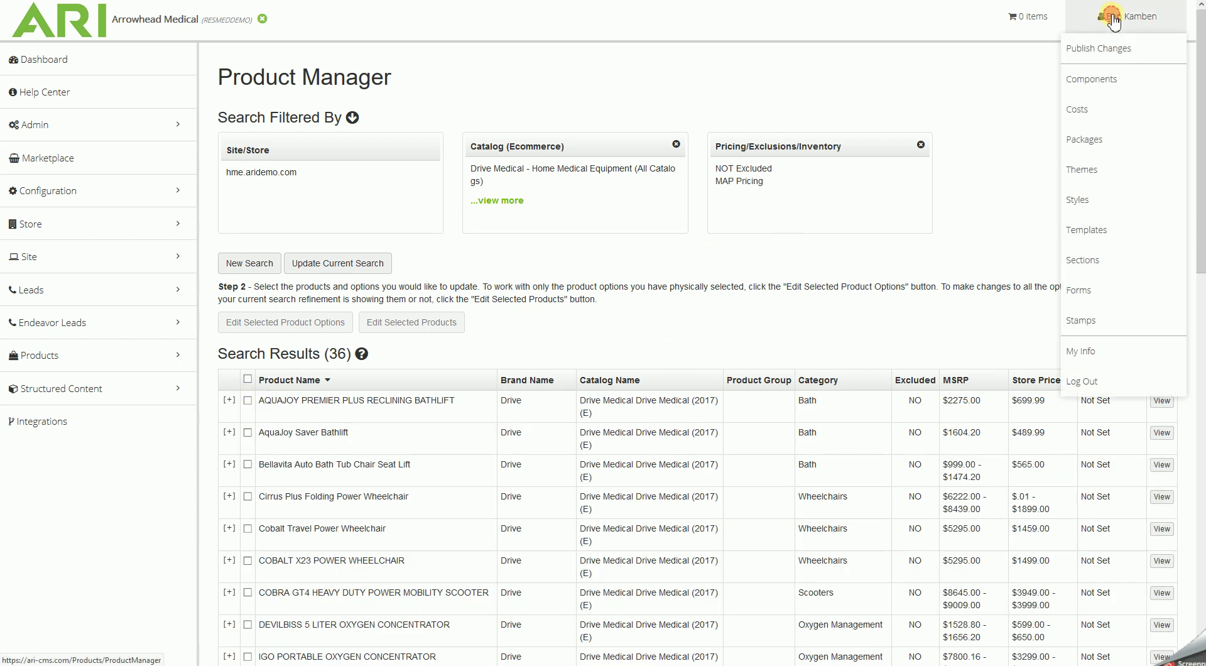
{"action": "left_click", "coordinate": [1121, 50]}
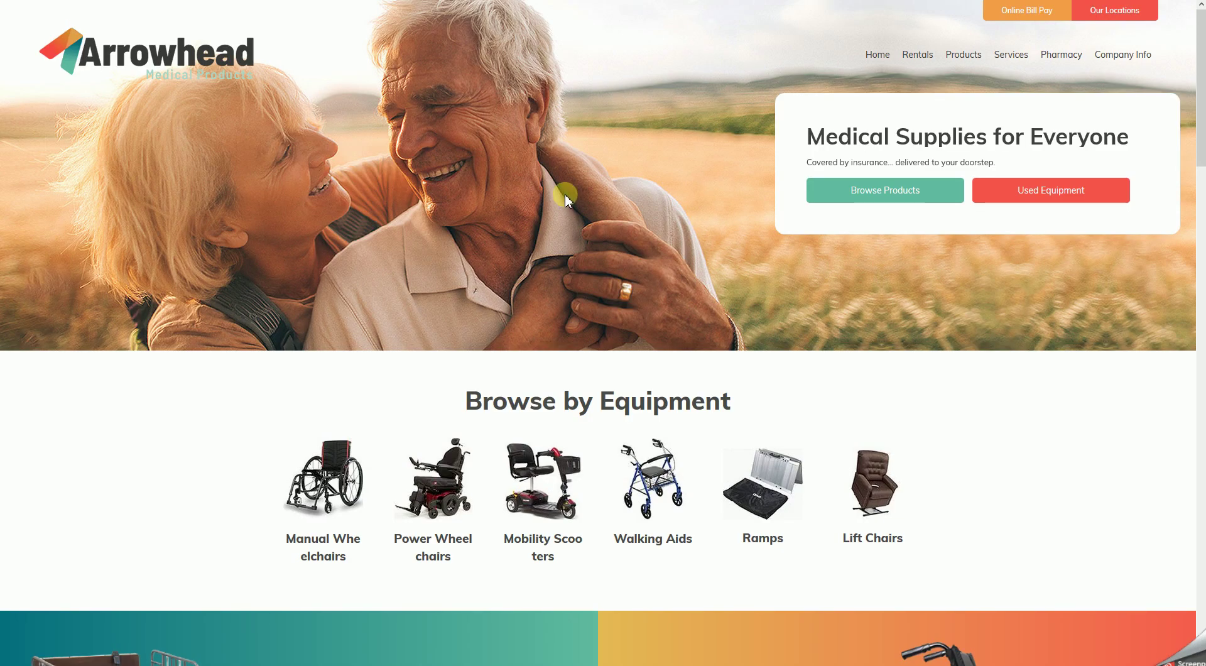
Step: Go from the Arrowhead Medical storefront home page to the Products browse page
{"action": "scroll", "coordinate": [563, 207], "scroll_direction": "down", "scroll_amount": 5}
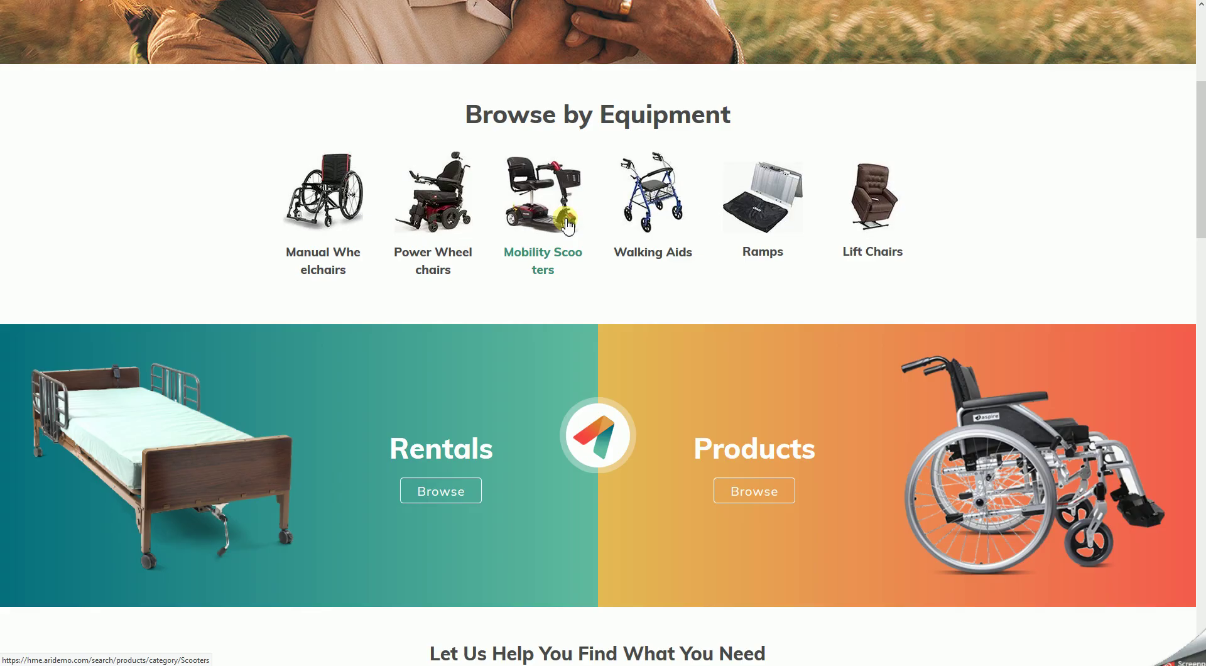
{"action": "left_click", "coordinate": [756, 492]}
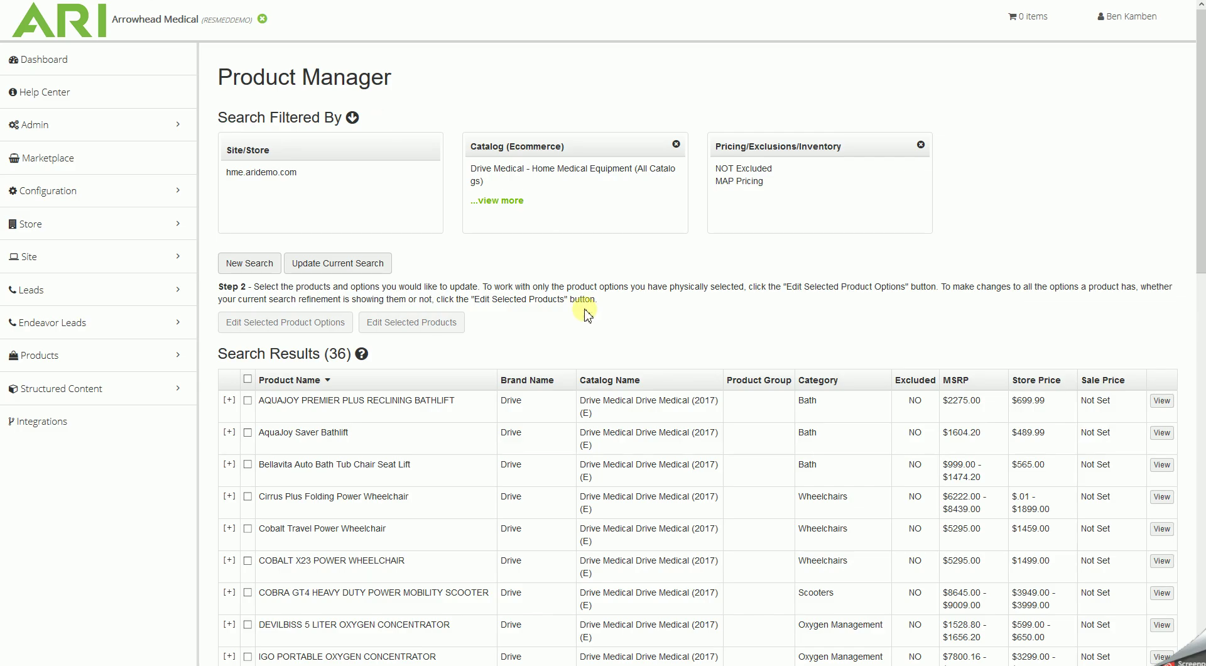
Step: Expand the Cobalt Travel Power Wheelchair's options and copy the blue part number cobaltbl16fs
{"action": "scroll", "coordinate": [585, 316], "scroll_direction": "down", "scroll_amount": 1}
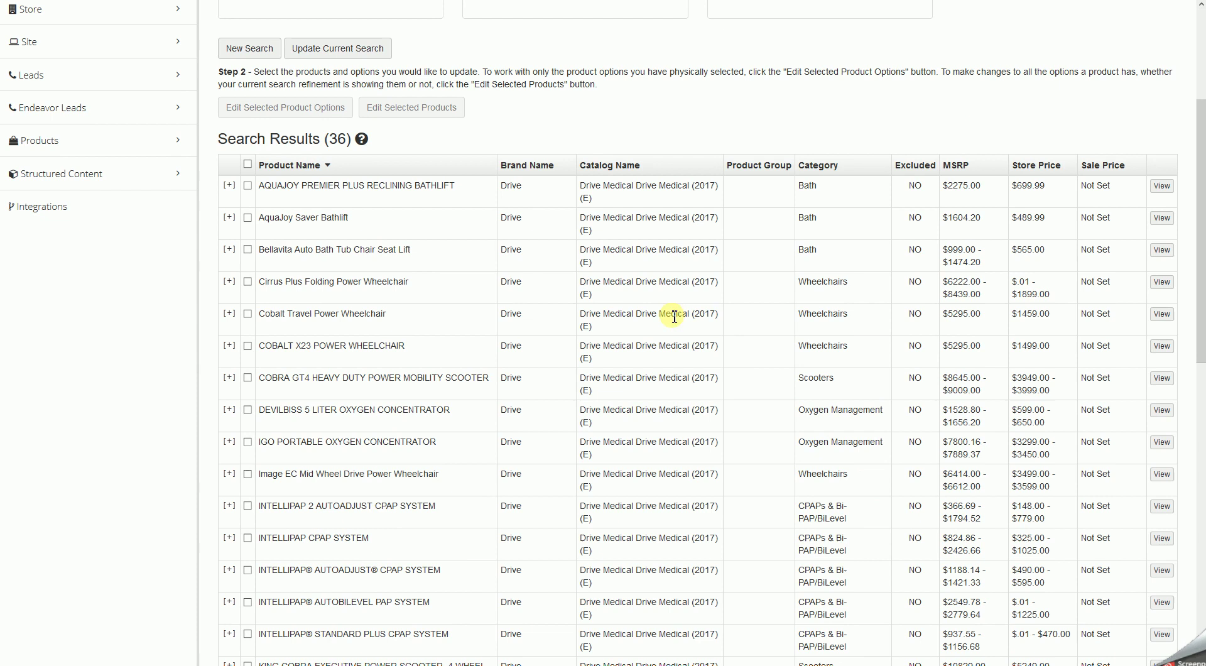
{"action": "left_click", "coordinate": [230, 314]}
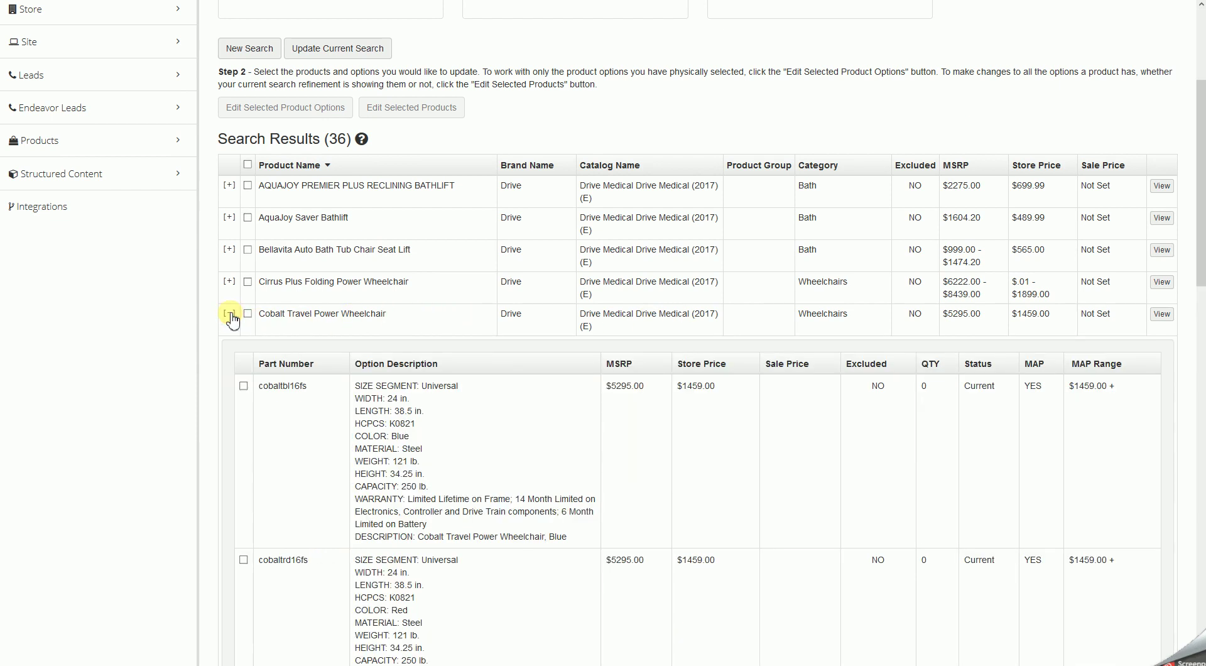
{"action": "scroll", "coordinate": [516, 402], "scroll_direction": "down", "scroll_amount": 1}
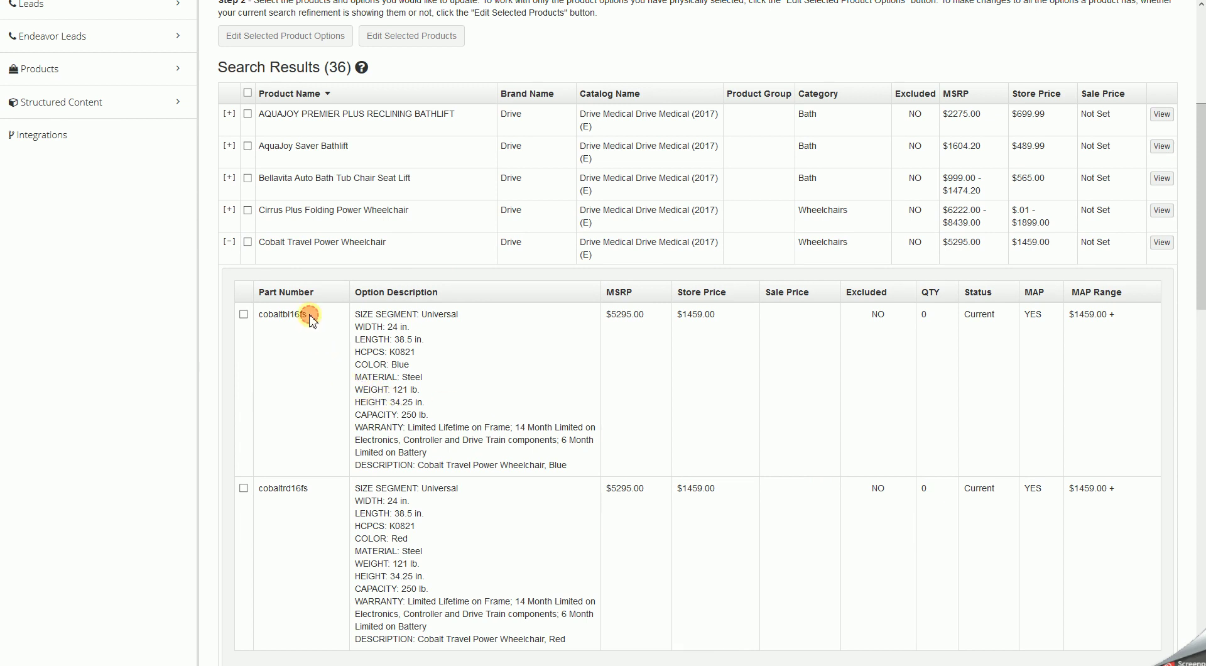
{"action": "left_click_drag", "start_coordinate": [309, 315], "coordinate": [257, 315]}
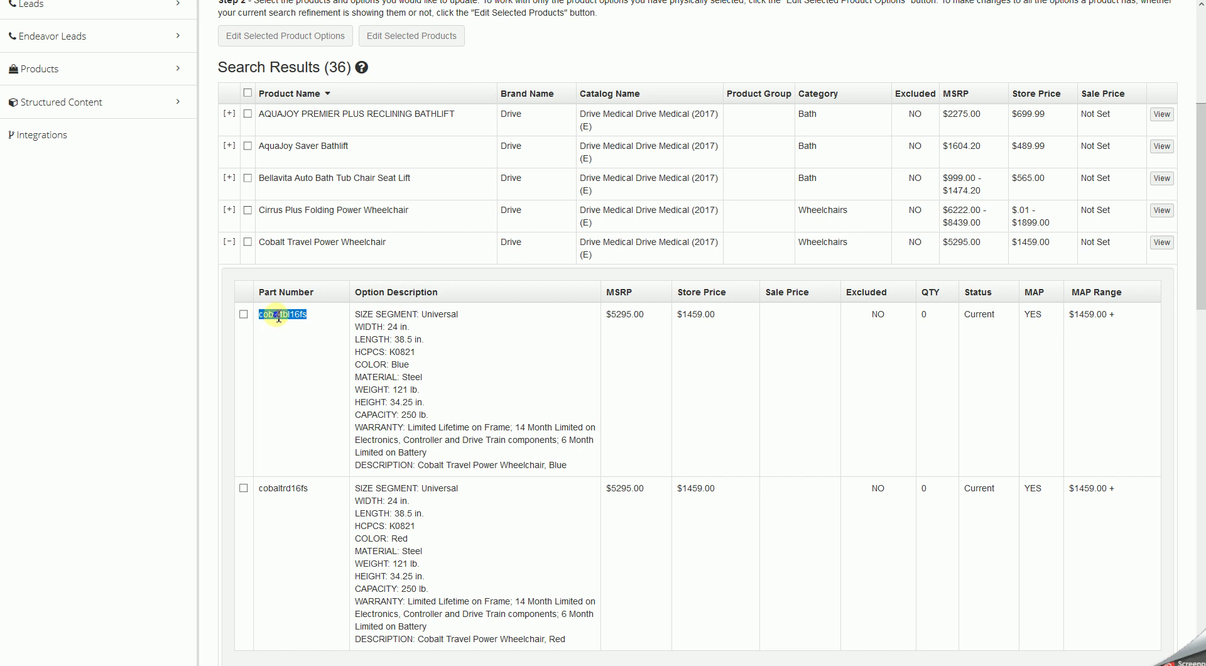
{"action": "right_click", "coordinate": [276, 315]}
{"action": "left_click", "coordinate": [308, 326]}
Step: Search the storefront for cobaltbl16fs, confirm the Cobalt Travel Power Wheelchair shows $1,459.00, then return to the admin
{"action": "left_click", "coordinate": [239, 0]}
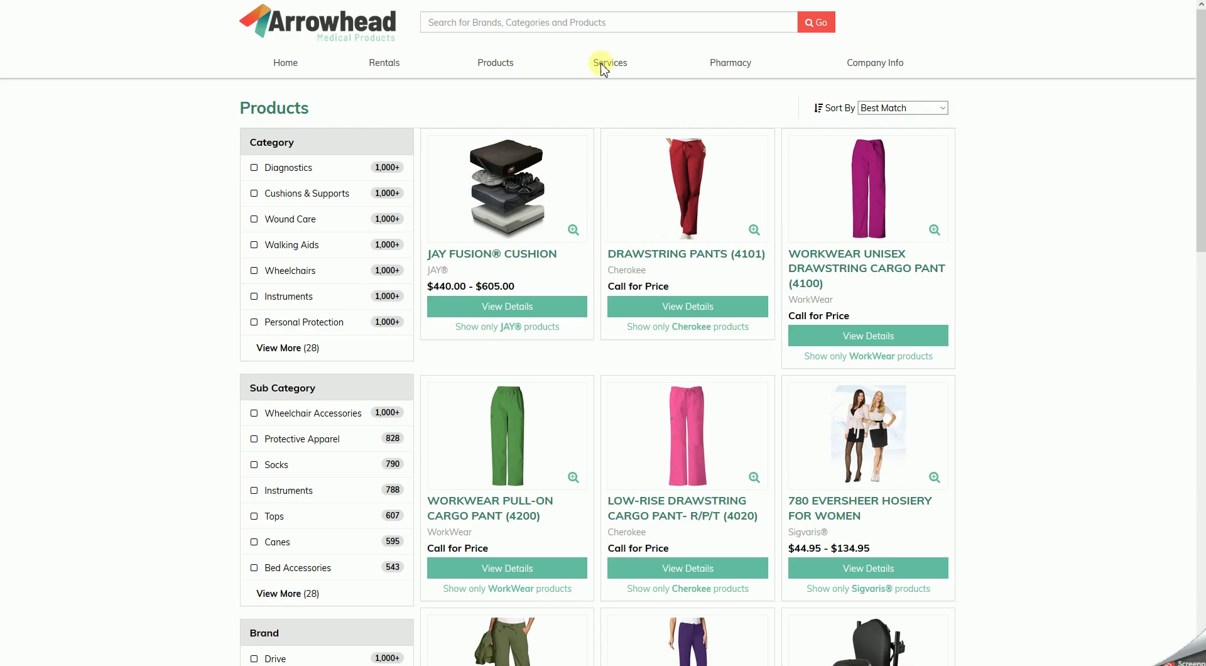
{"action": "right_click", "coordinate": [575, 22]}
{"action": "left_click", "coordinate": [631, 67]}
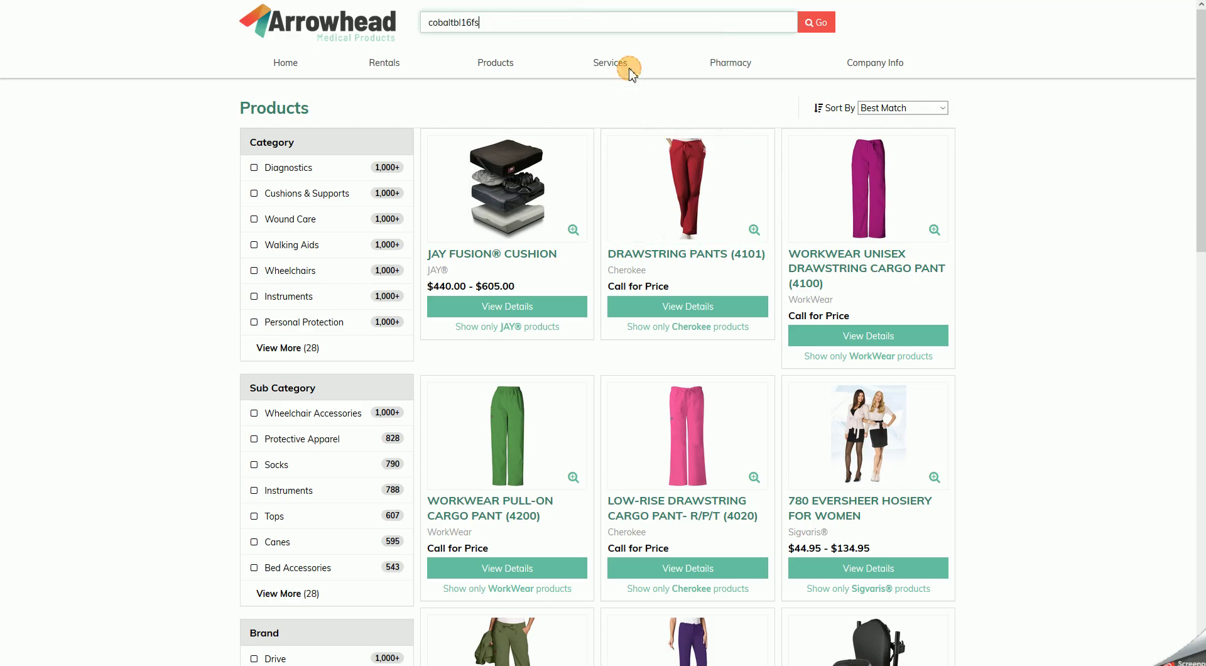
{"action": "left_click", "coordinate": [815, 24]}
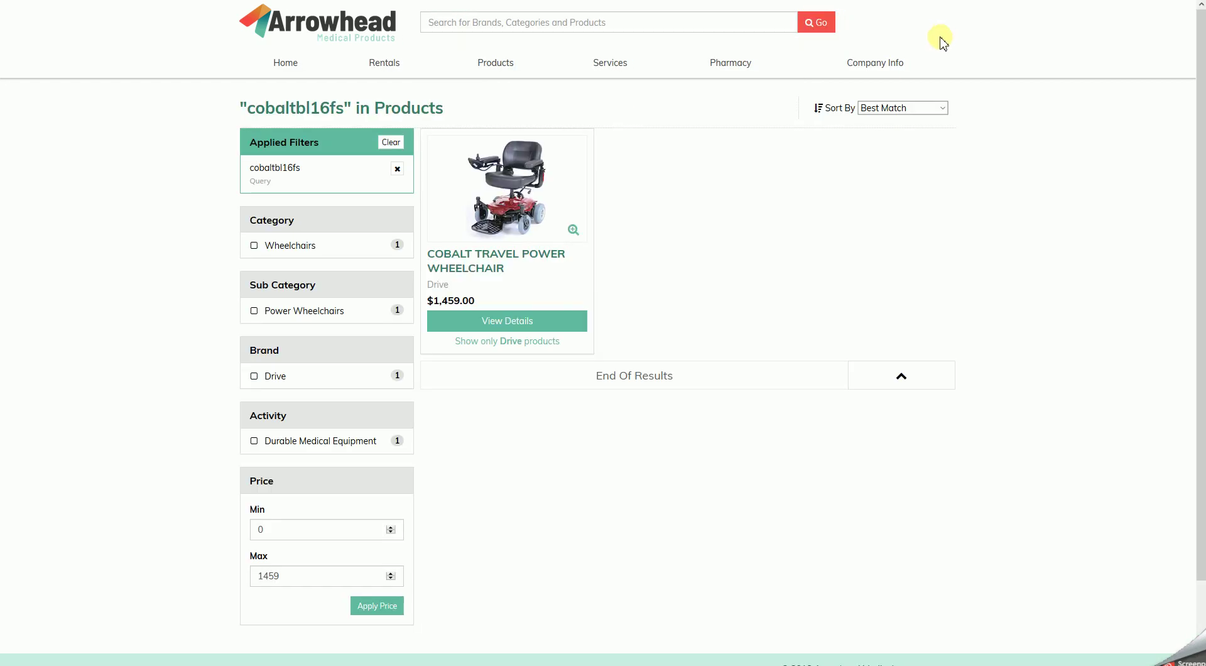
{"action": "left_click", "coordinate": [493, 323]}
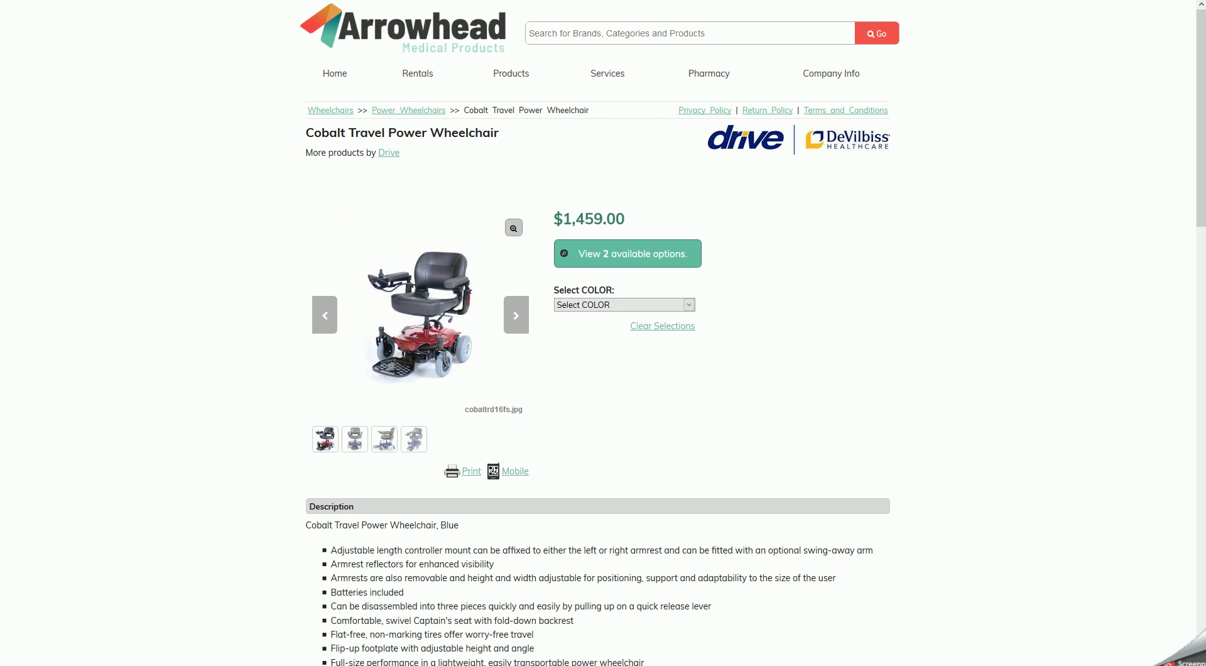
{"action": "key", "text": "alt+Tab"}
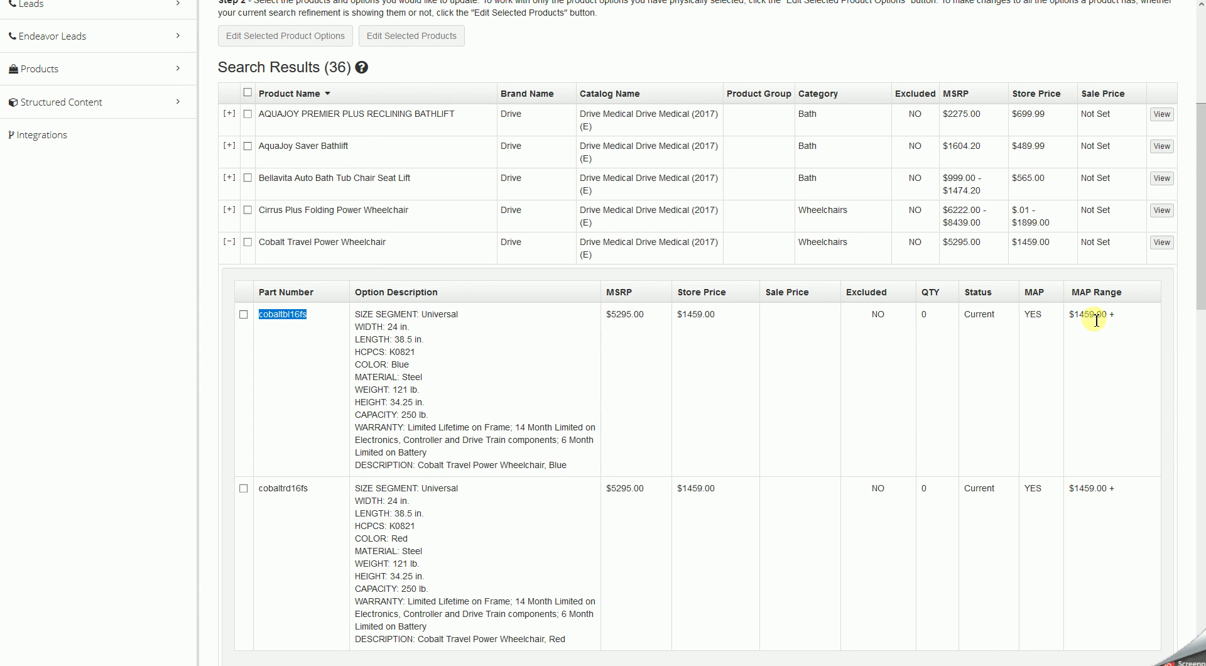
Step: Check the blue option's $1459.00 store price against the MAP range, then collapse the Cobalt wheelchair's options
{"action": "left_click", "coordinate": [744, 313]}
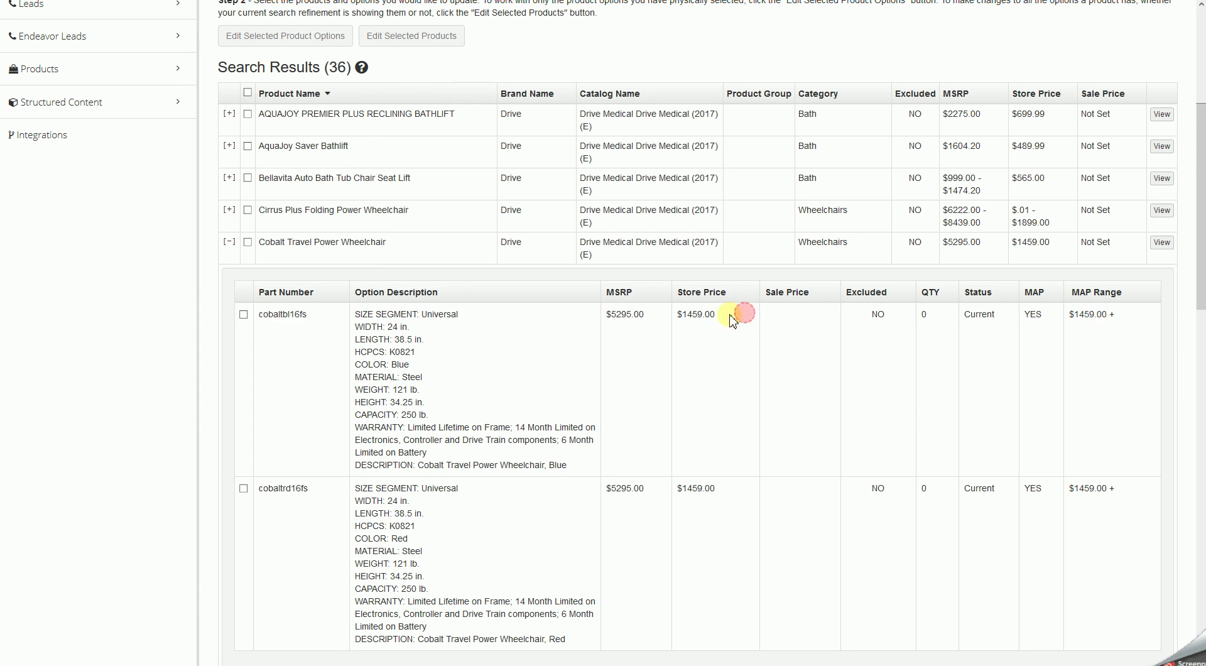
{"action": "left_click_drag", "start_coordinate": [719, 314], "coordinate": [676, 316]}
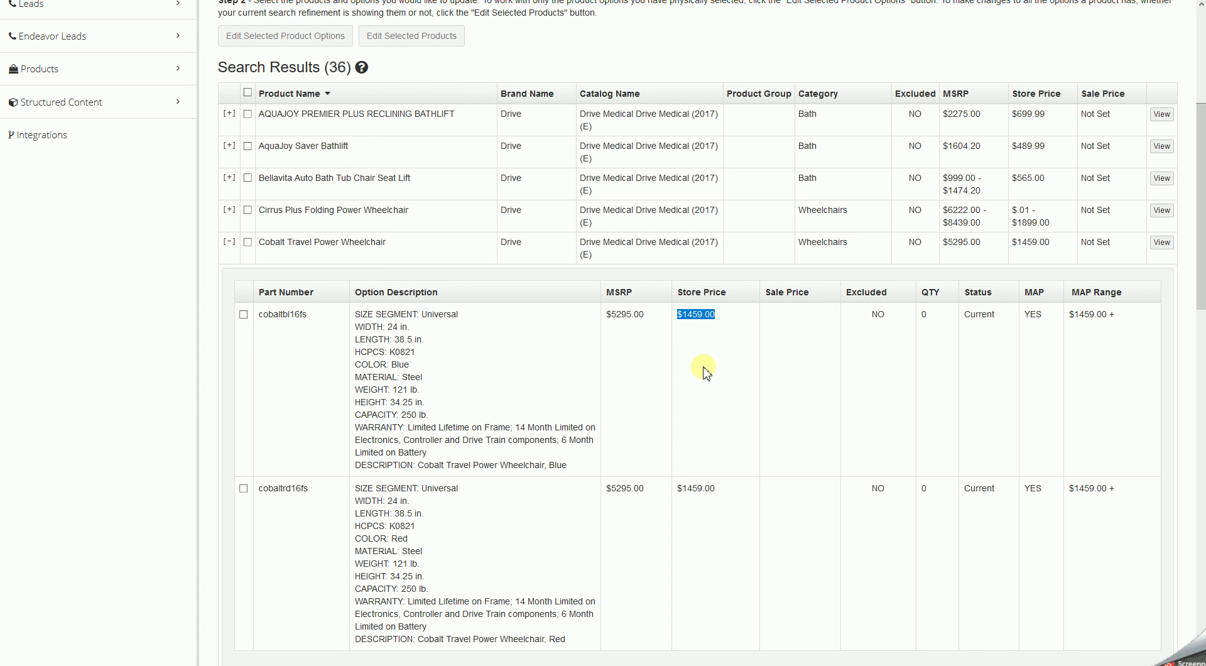
{"action": "scroll", "coordinate": [712, 365], "scroll_direction": "up", "scroll_amount": 5}
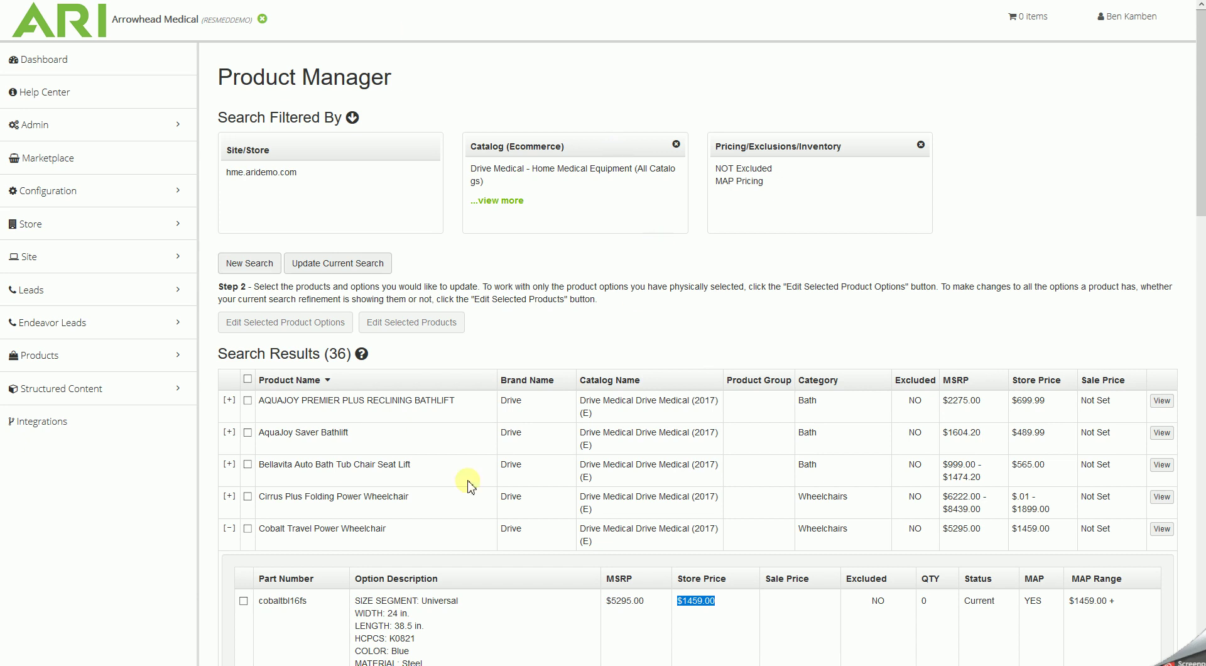
{"action": "left_click", "coordinate": [230, 531]}
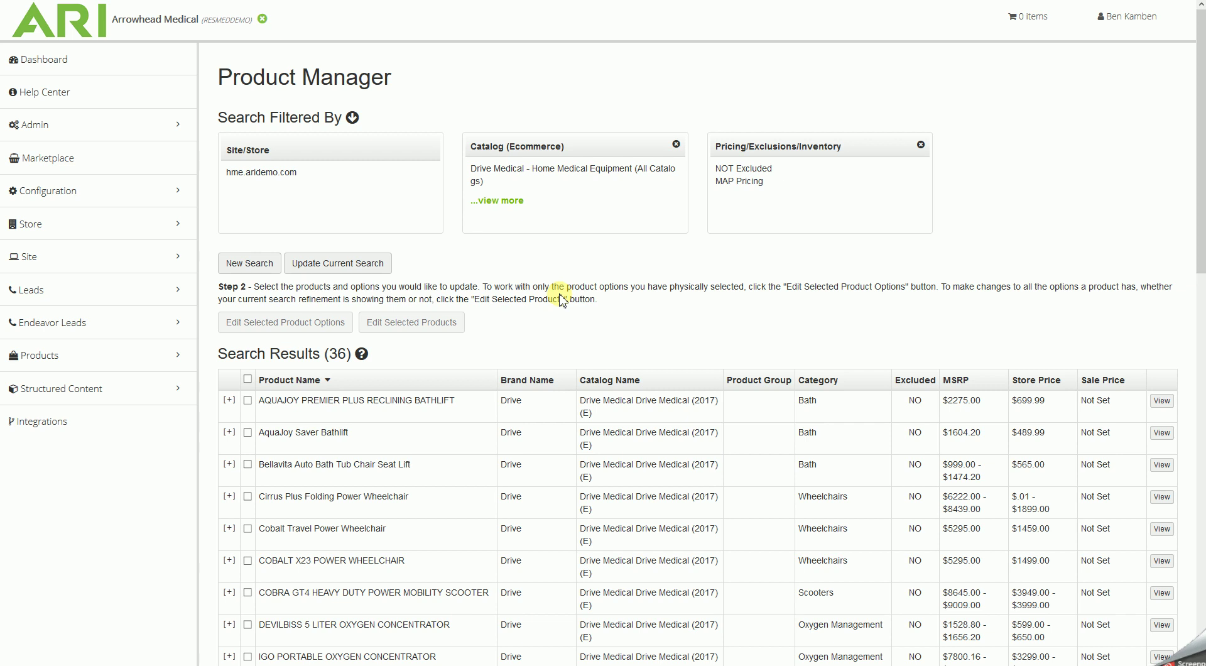
Step: Add the Golden Technologies, Resmed and Nova Ortho-Med catalogs to the Drive Medical search filters, keeping MAP Pricing
{"action": "left_click", "coordinate": [360, 265]}
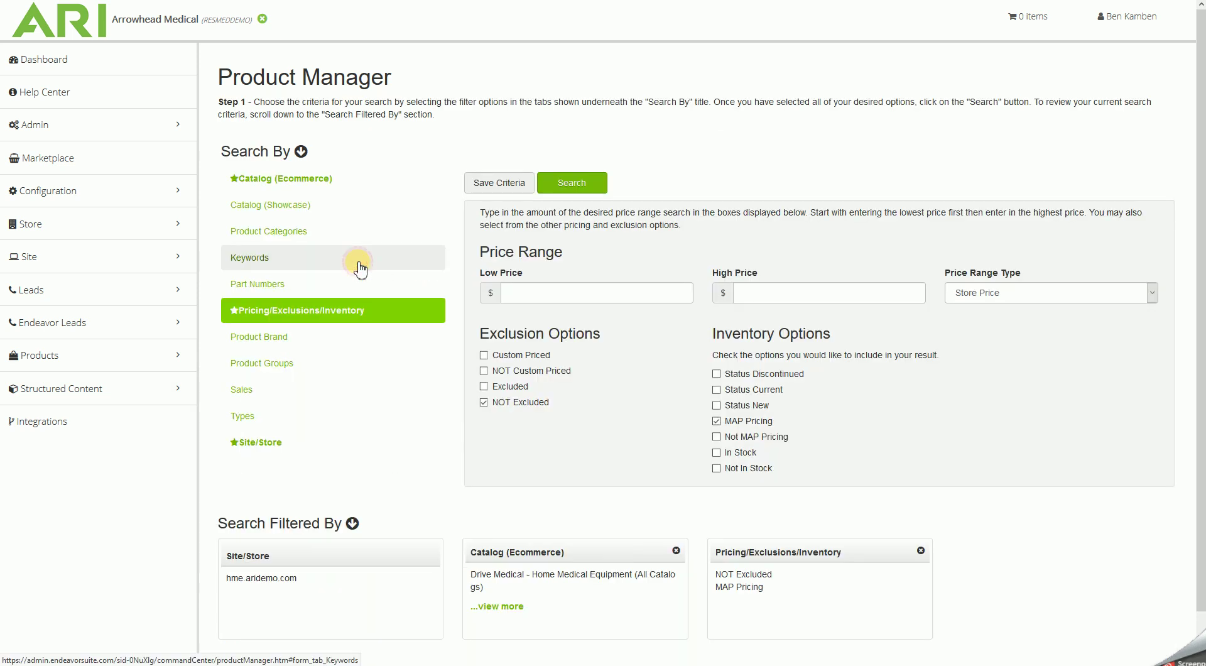
{"action": "left_click", "coordinate": [301, 187]}
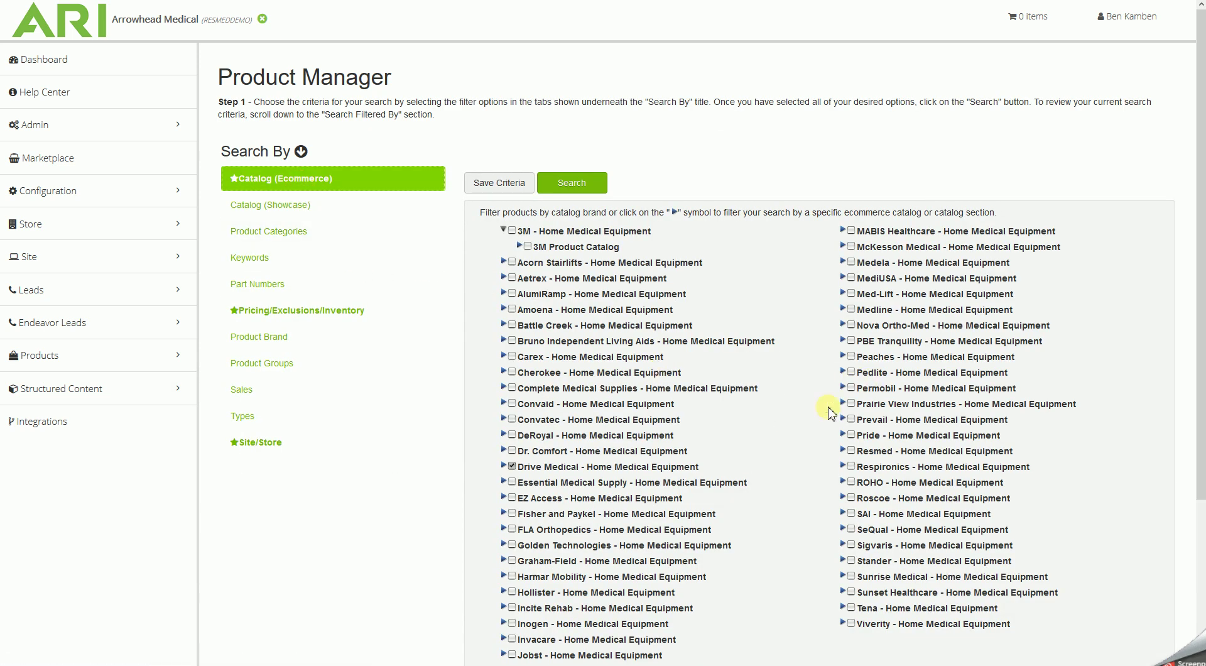
{"action": "scroll", "coordinate": [761, 432], "scroll_direction": "down", "scroll_amount": 1}
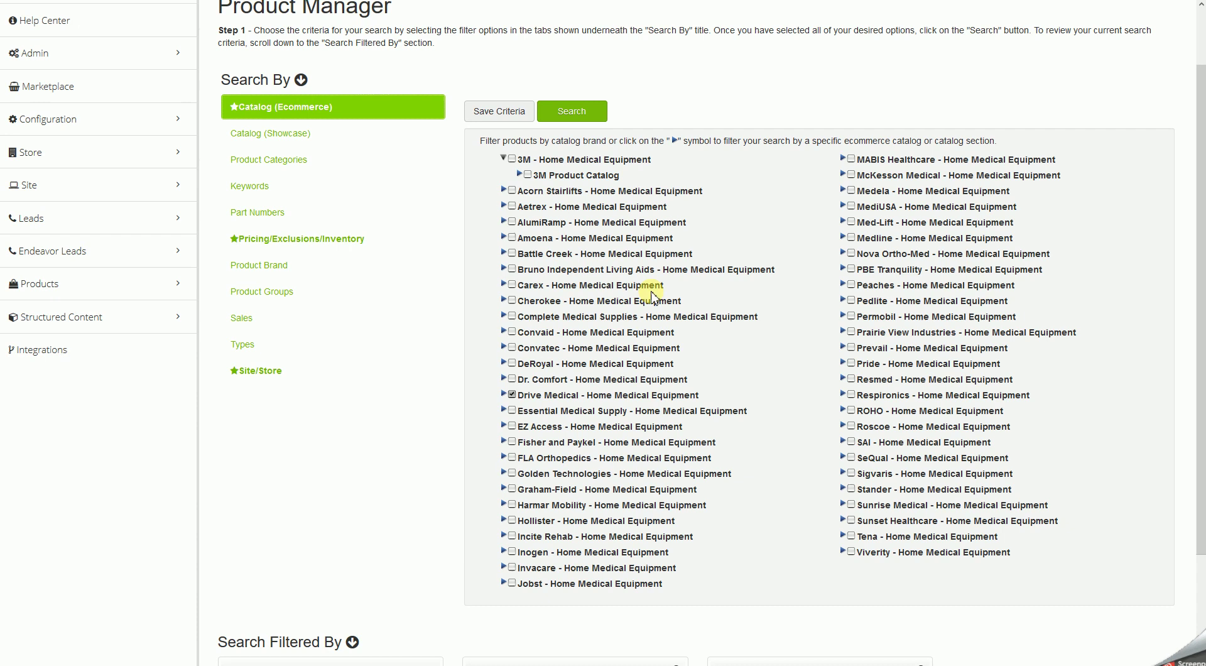
{"action": "left_click", "coordinate": [512, 474]}
{"action": "left_click", "coordinate": [851, 380]}
{"action": "left_click", "coordinate": [851, 253]}
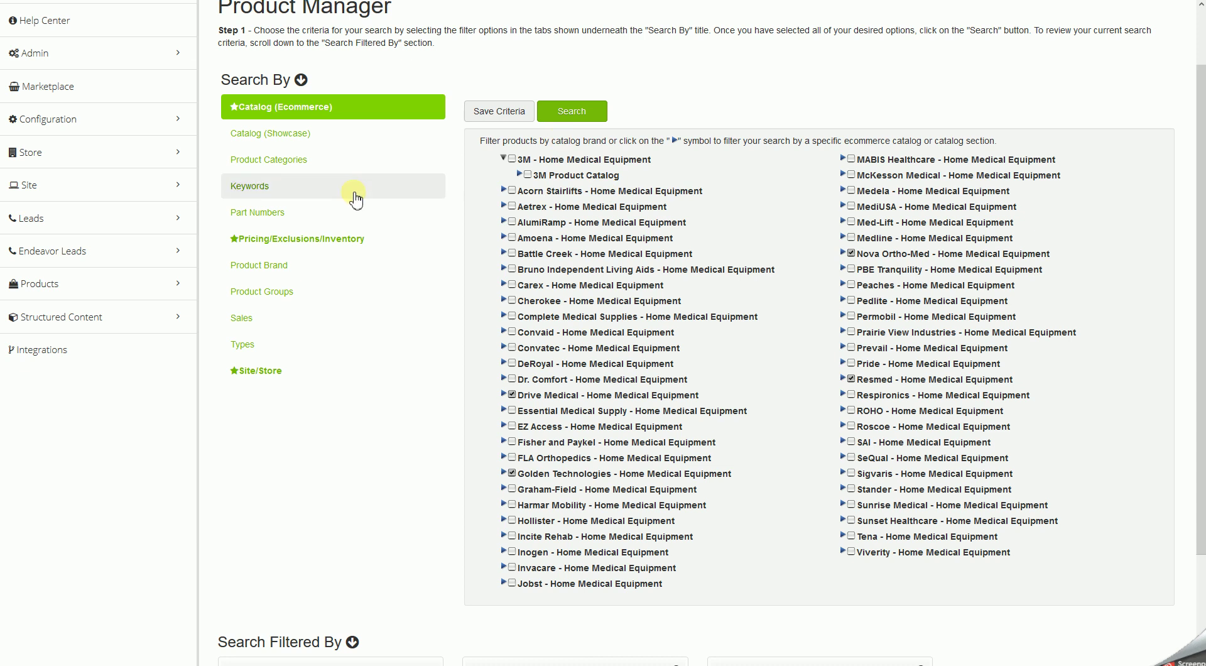
{"action": "left_click", "coordinate": [350, 248]}
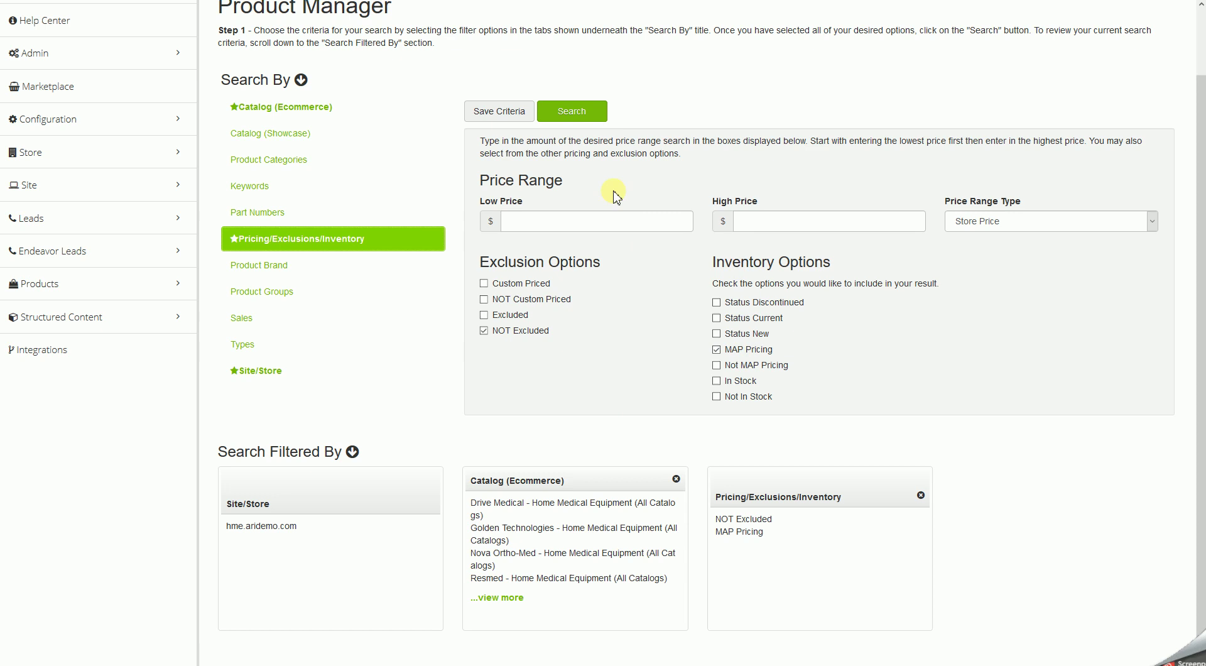
Step: Run the widened search, select all 236 results, and start editing their product options in bulk
{"action": "left_click", "coordinate": [571, 111]}
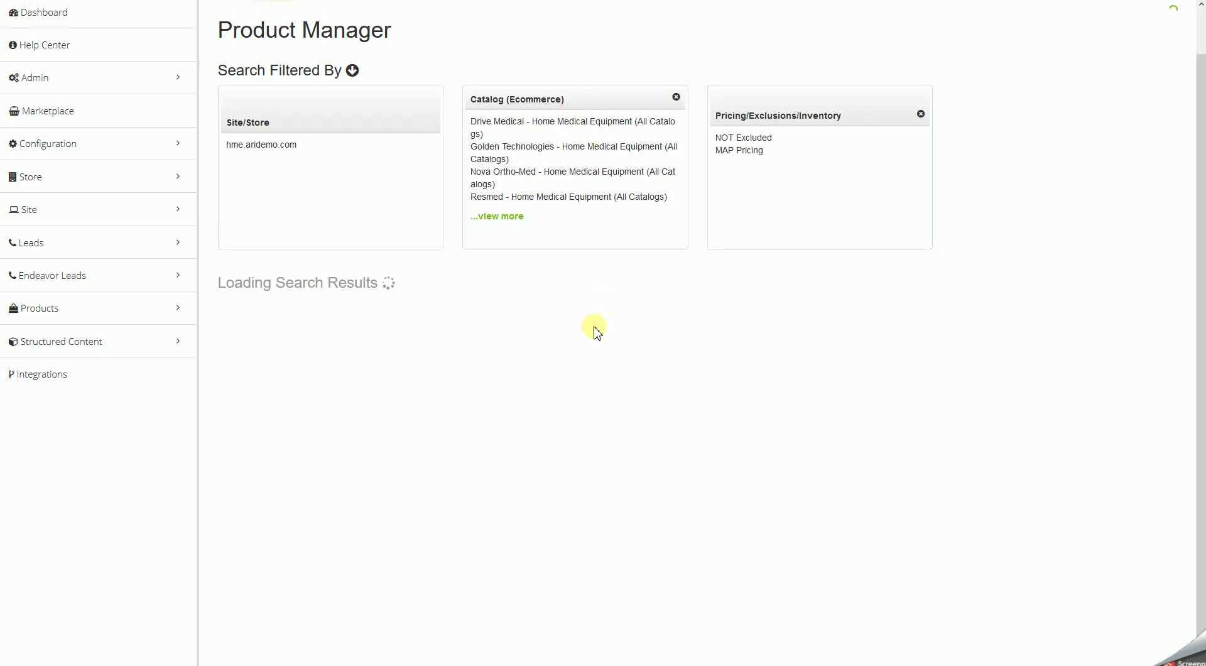
{"action": "scroll", "coordinate": [594, 330], "scroll_direction": "up", "scroll_amount": 1}
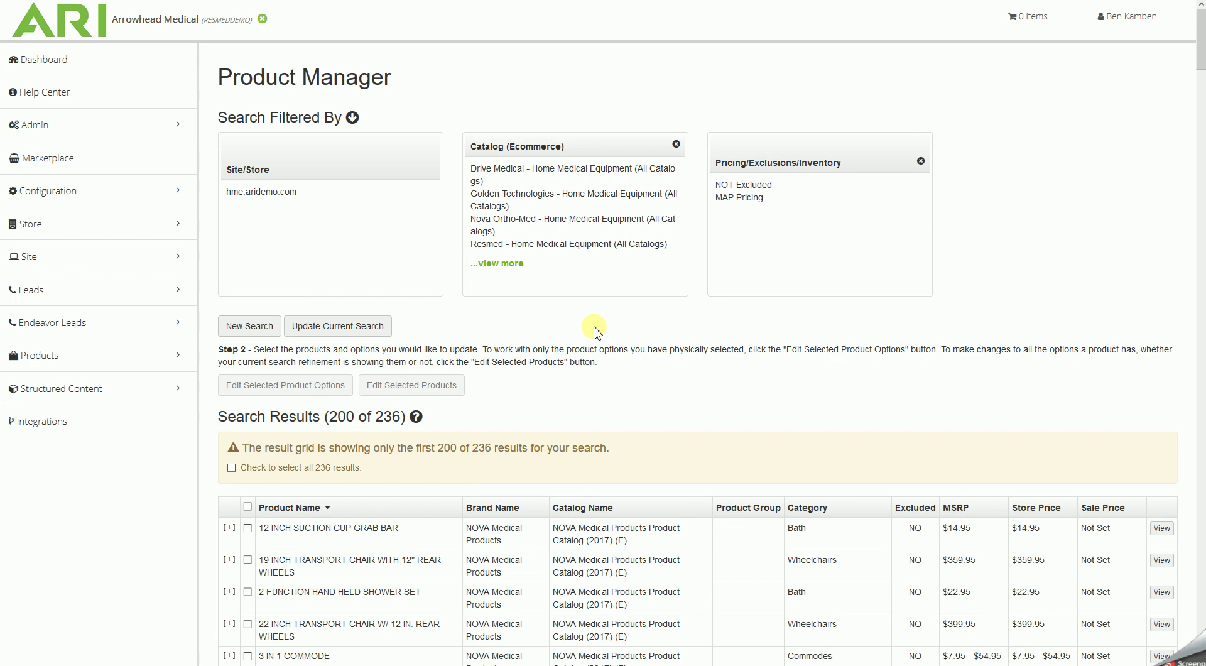
{"action": "scroll", "coordinate": [595, 331], "scroll_direction": "down", "scroll_amount": 3}
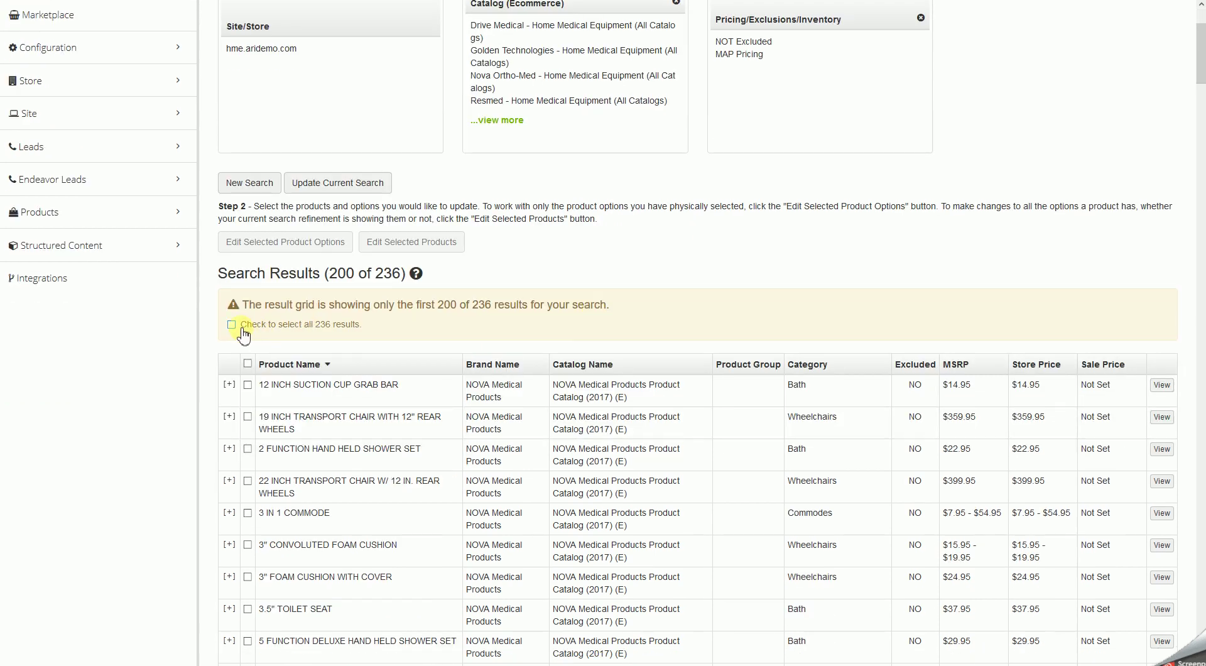
{"action": "left_click", "coordinate": [232, 325]}
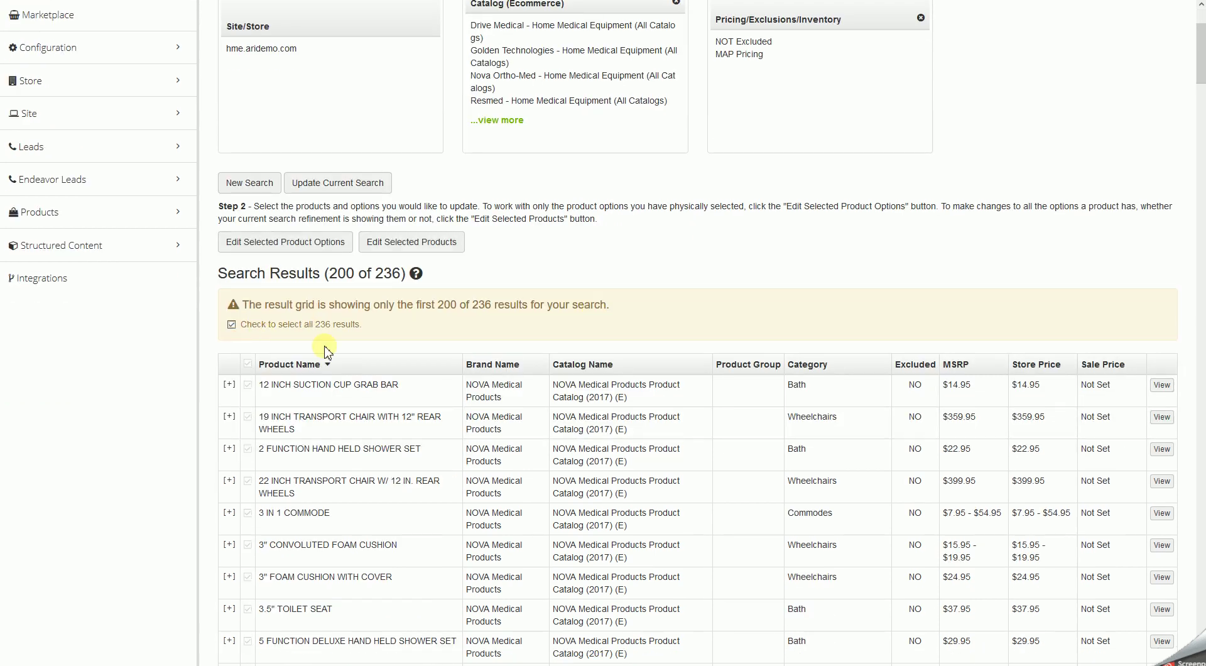
{"action": "left_click", "coordinate": [298, 240]}
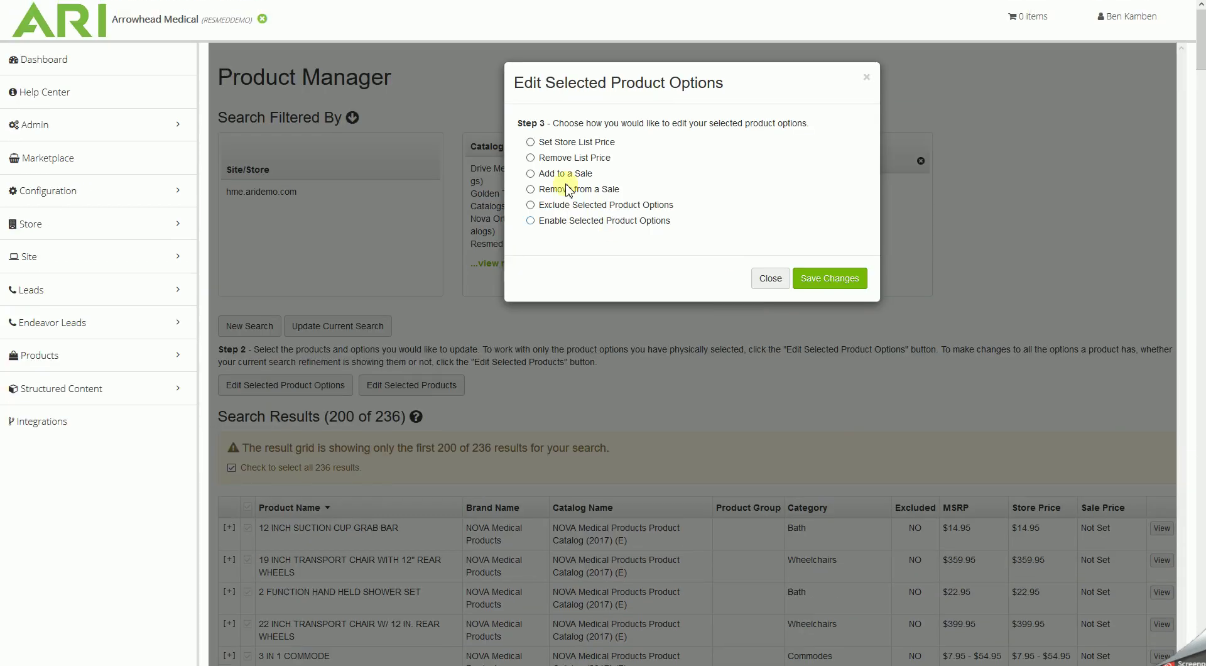
Step: Set the store list price to a Fixed Dollar Value of .01, overwriting previous fixed prices, and save
{"action": "left_click", "coordinate": [530, 142]}
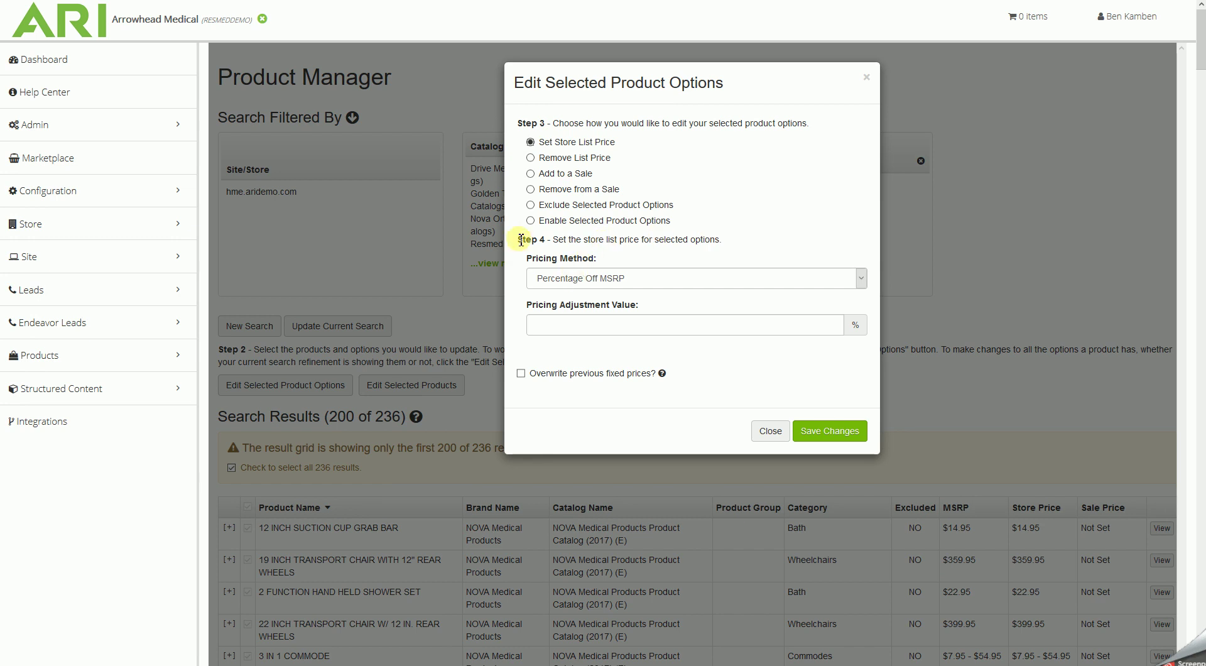
{"action": "left_click", "coordinate": [606, 278]}
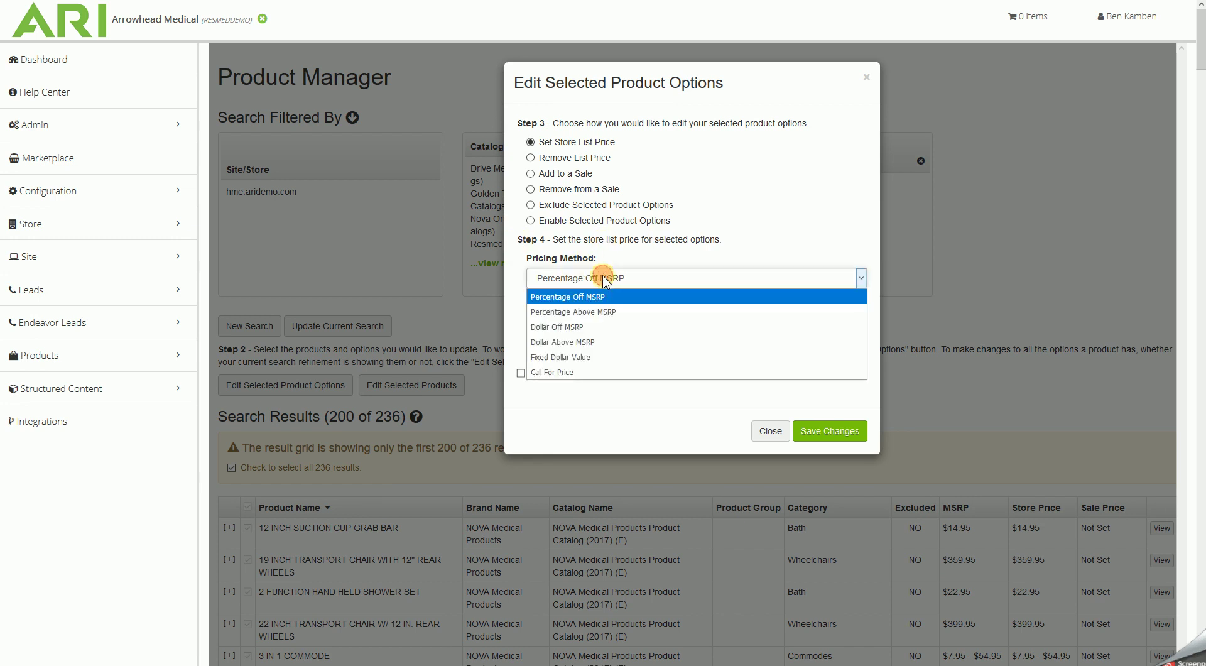
{"action": "left_click", "coordinate": [600, 357]}
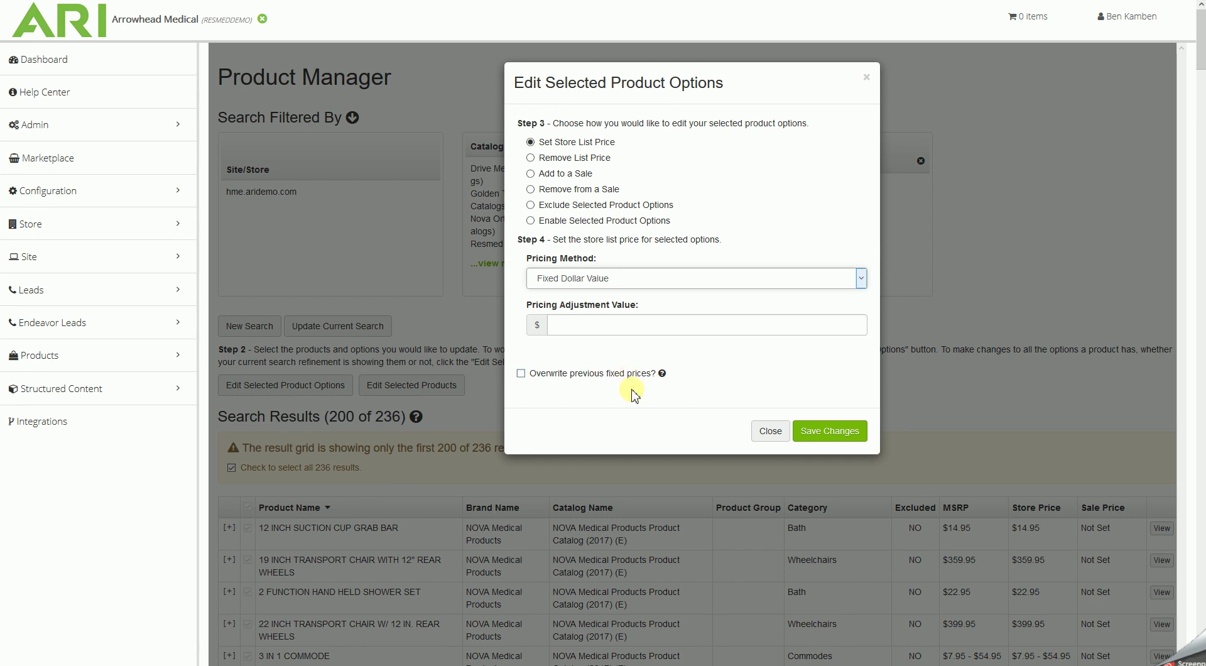
{"action": "left_click", "coordinate": [595, 321]}
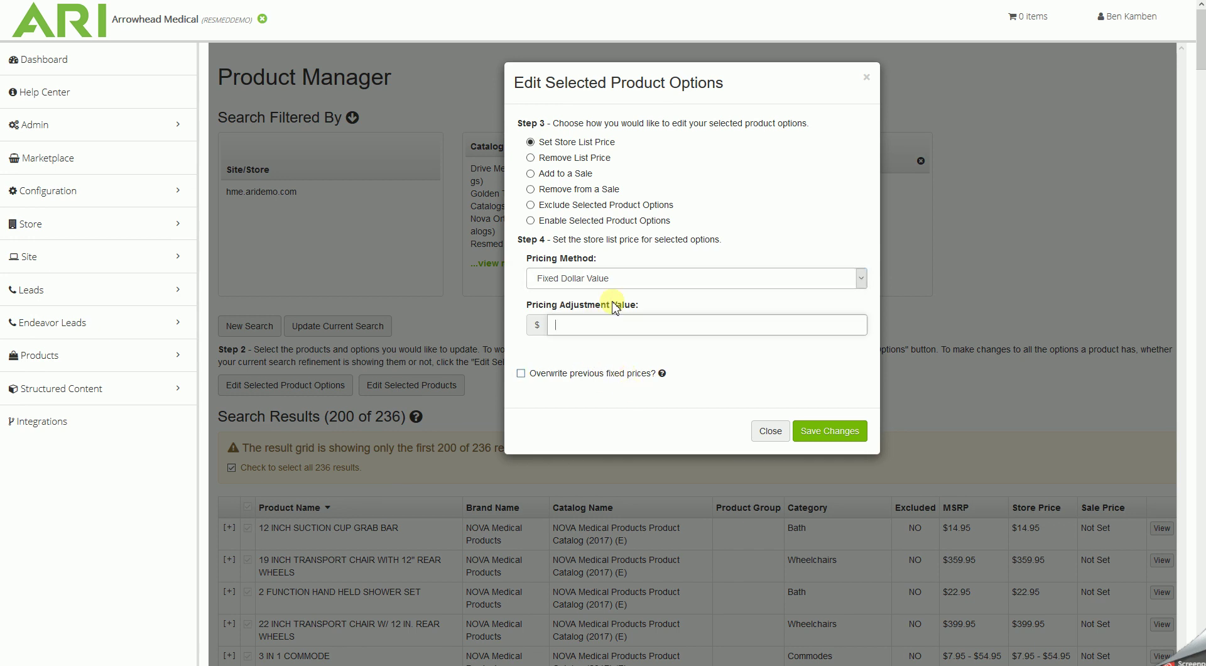
{"action": "type", "text": ".01"}
{"action": "left_click", "coordinate": [521, 374]}
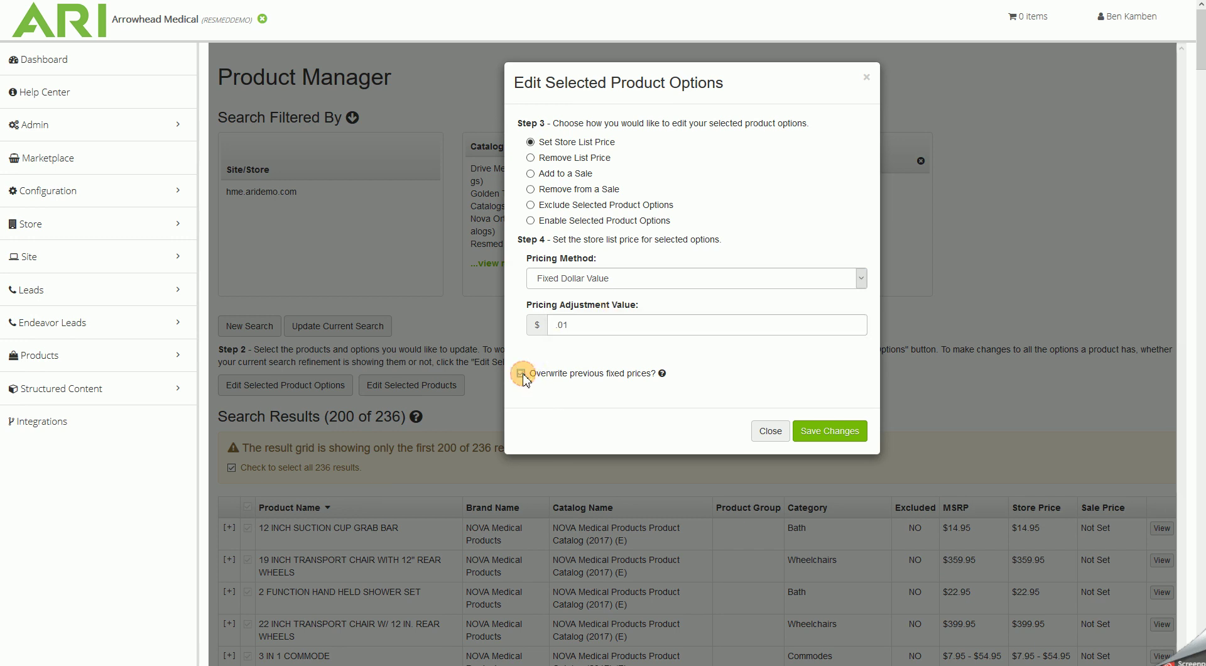
{"action": "left_click", "coordinate": [827, 434]}
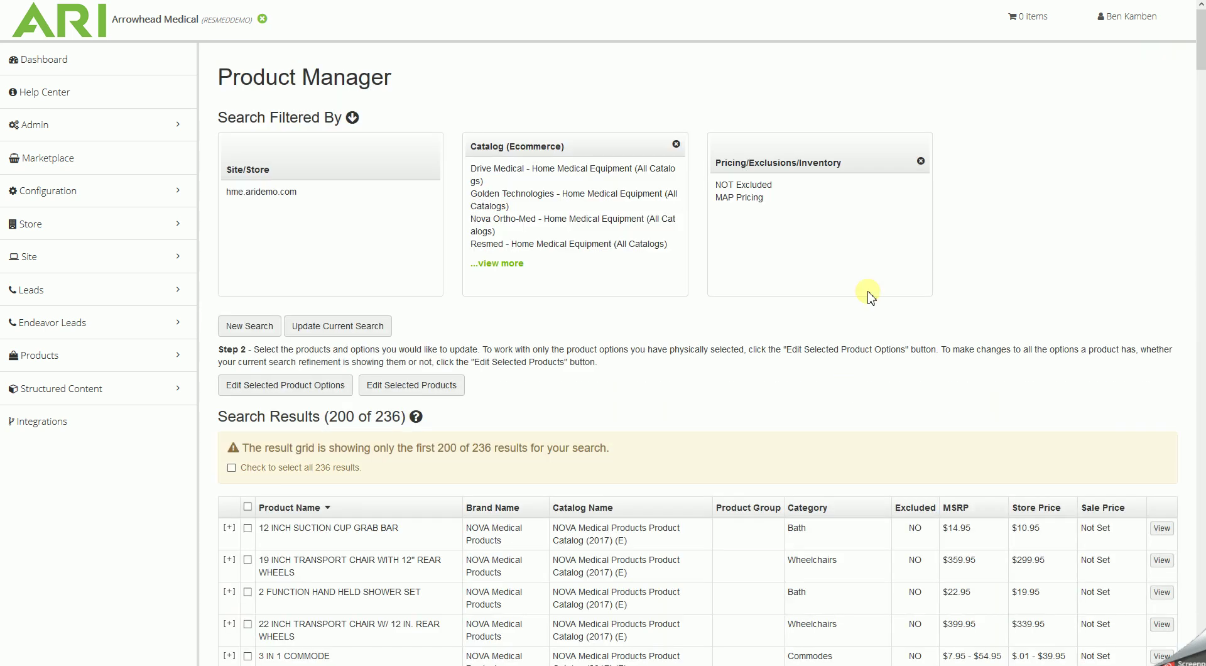
Step: Publish the pending pricing changes to the live site, then return to the account dashboard
{"action": "left_click", "coordinate": [1122, 19]}
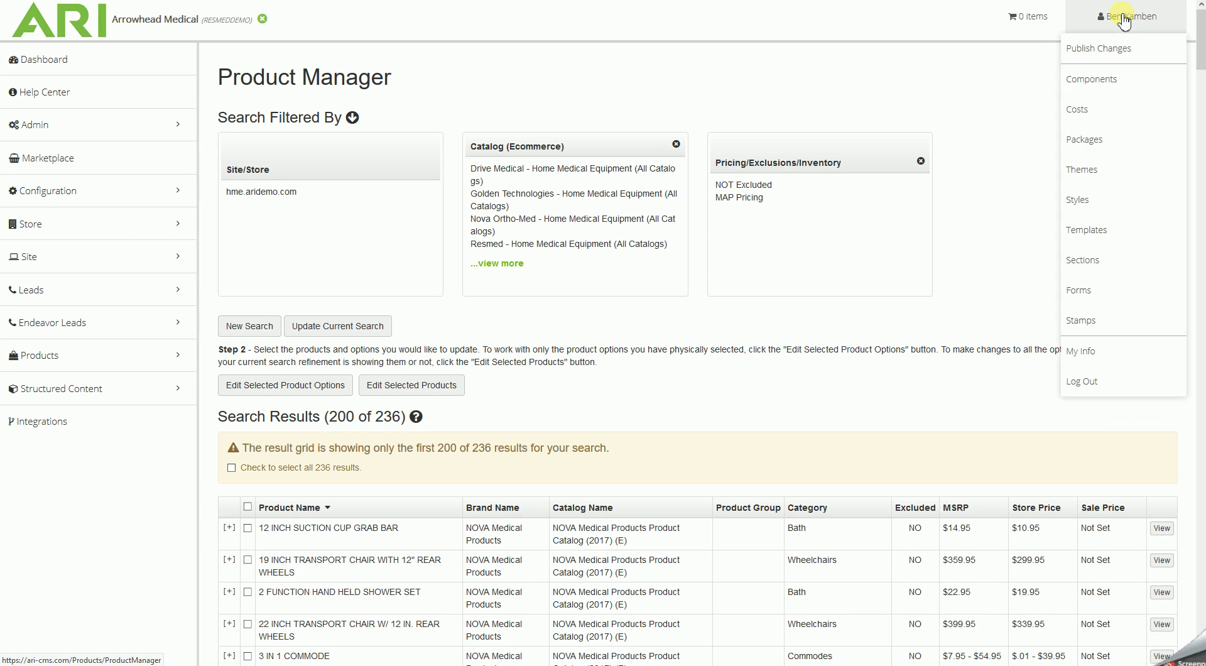
{"action": "left_click", "coordinate": [1124, 47]}
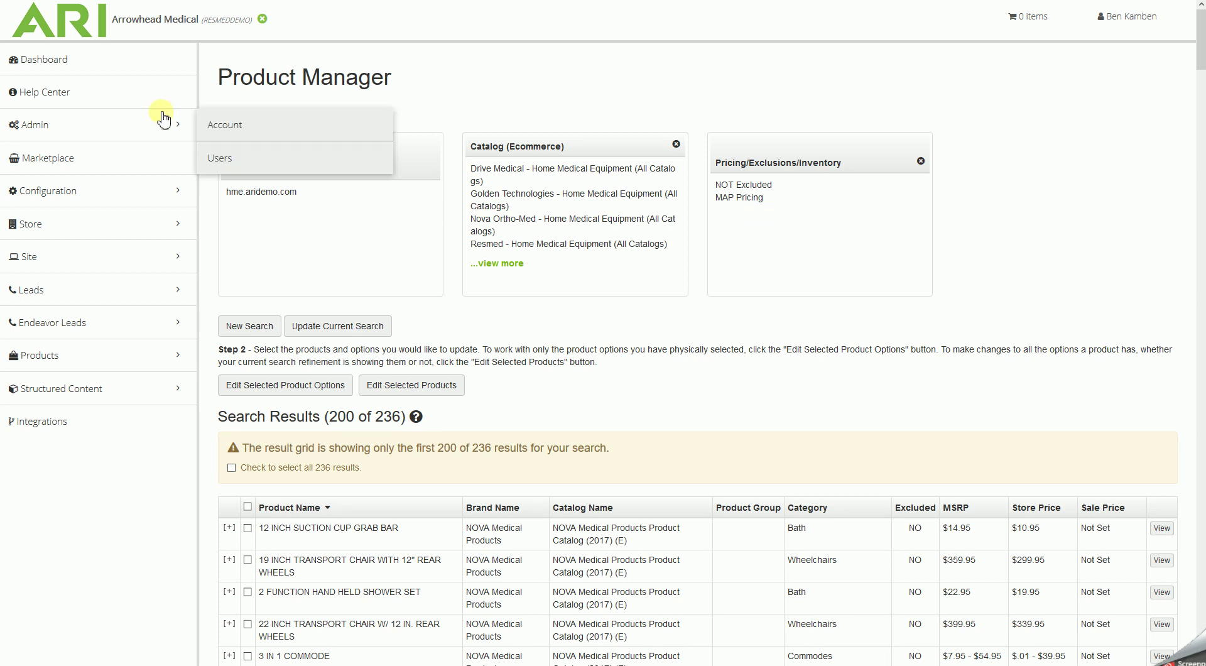
{"action": "left_click", "coordinate": [143, 68]}
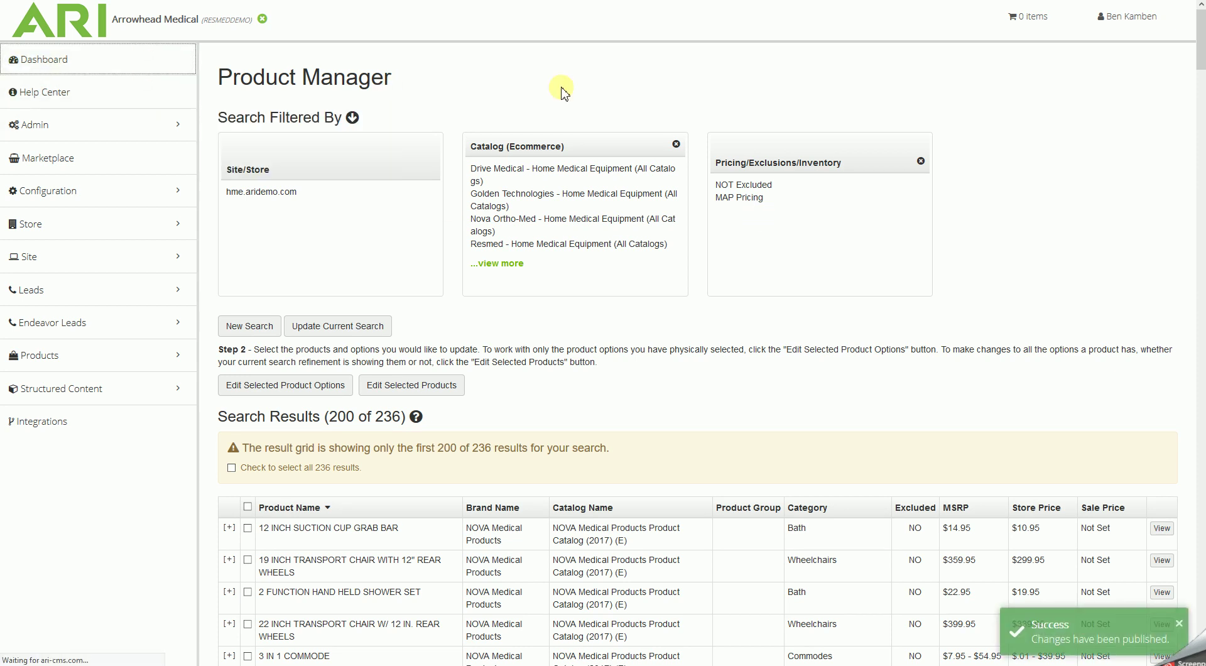